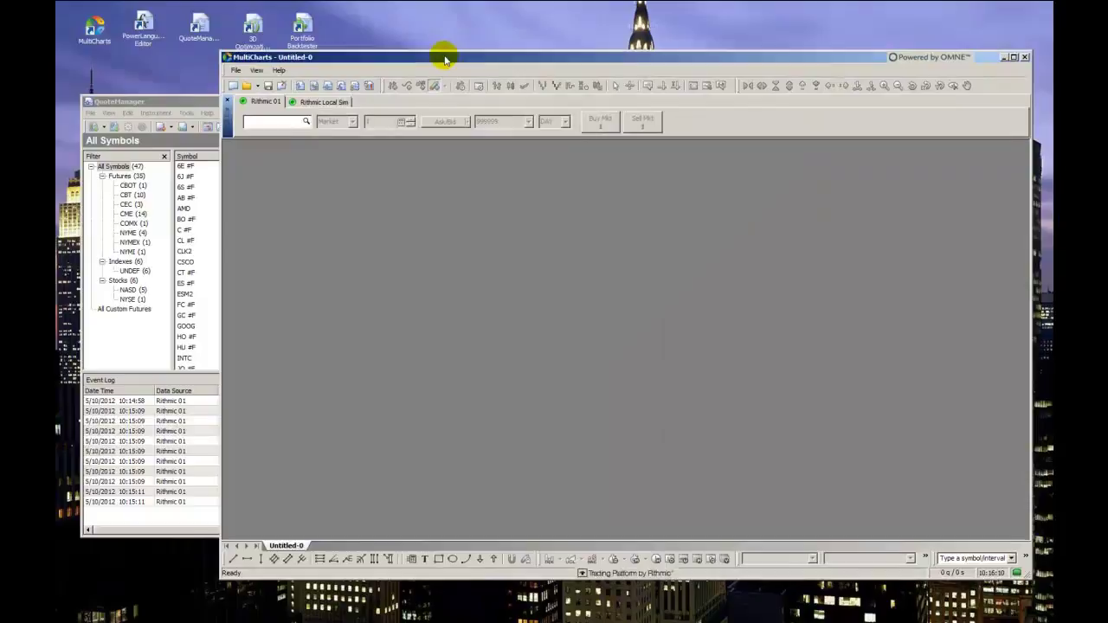
- Bring QuoteManager to the front and move it to uncover the tabs behind it
left_click_drag(445, 58, 447, 55)
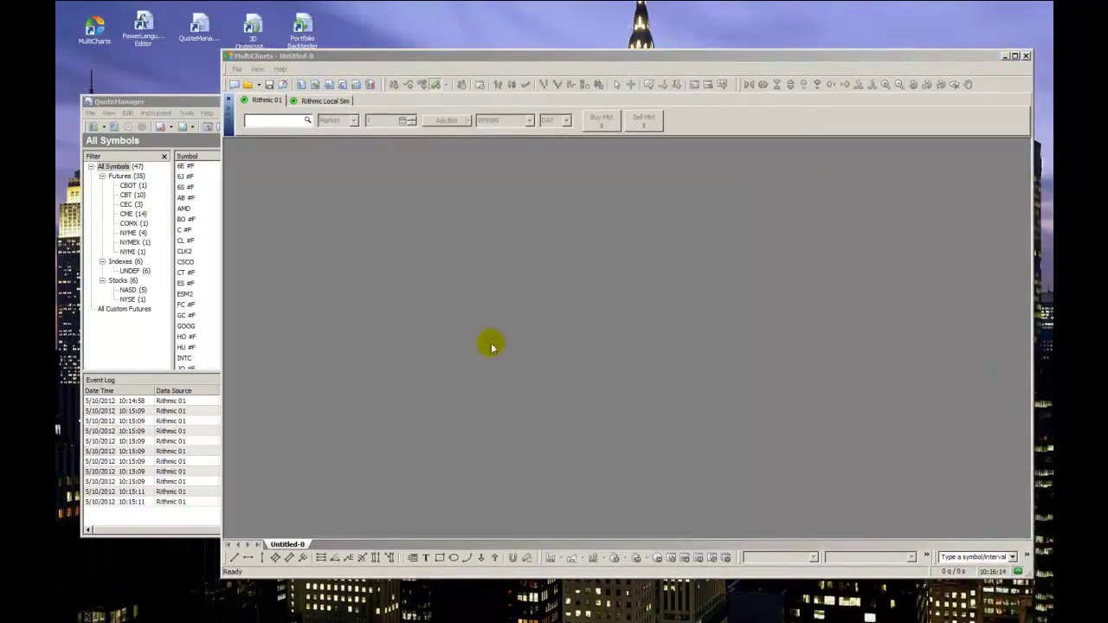
left_click(186, 99)
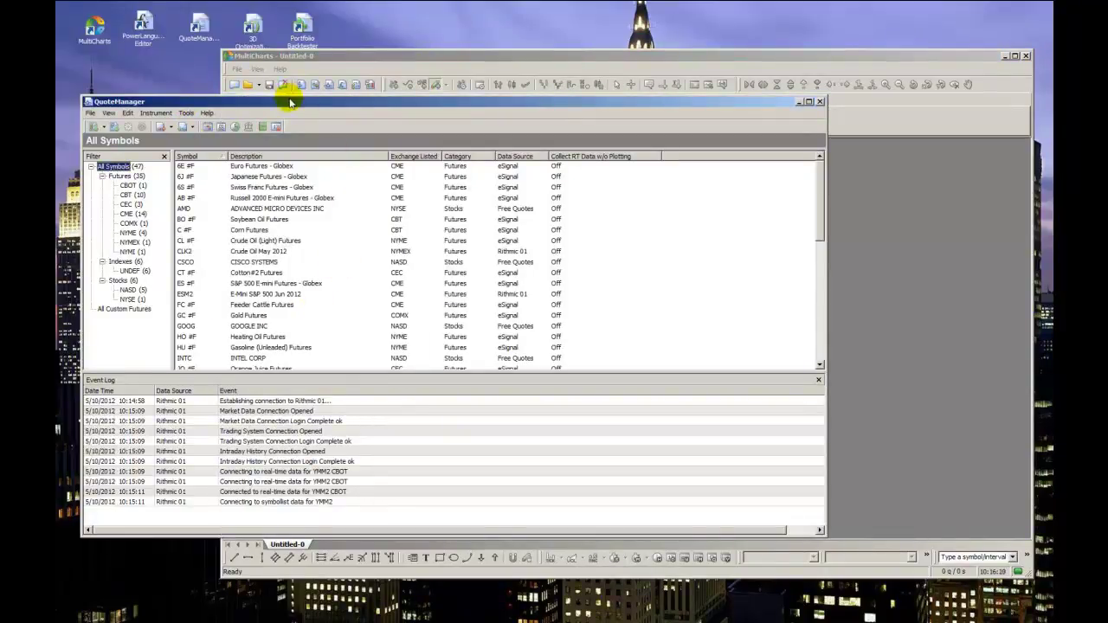
left_click_drag(290, 104, 336, 117)
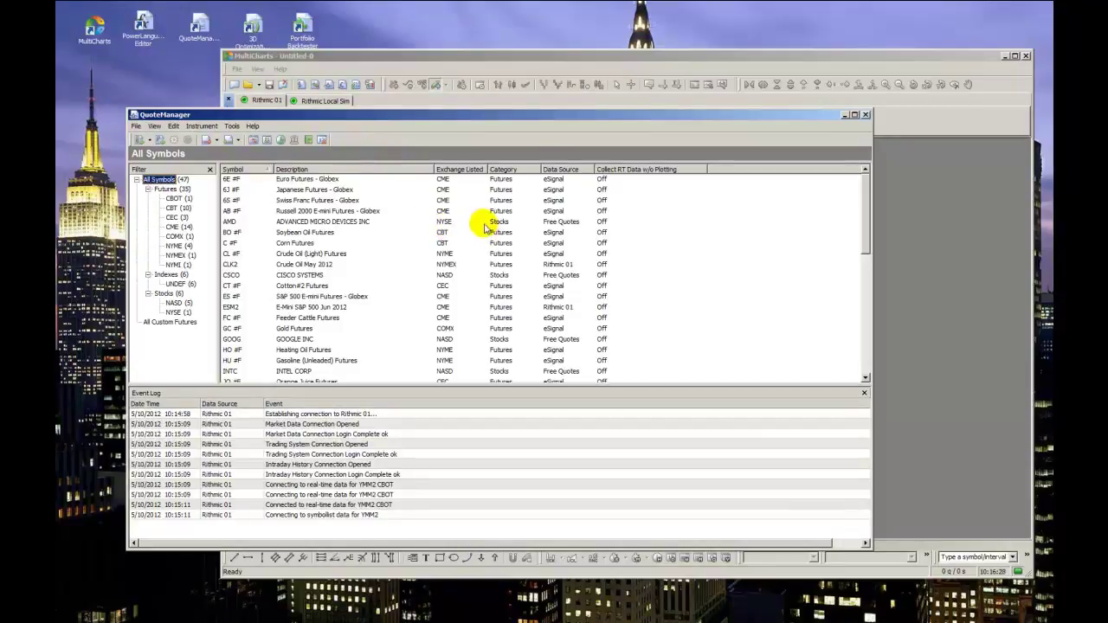
- Restore QuoteManager from full screen to a smaller window
double_click(423, 114)
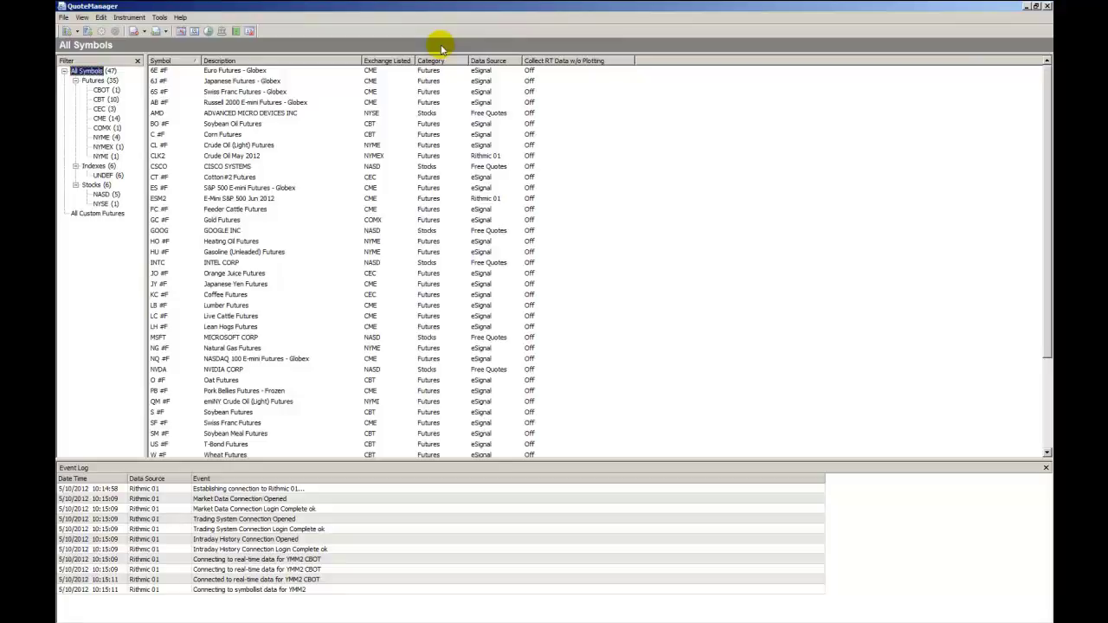
- Create a new chart window via File > New > Chart Window, then maximize QuoteManager again
double_click(430, 7)
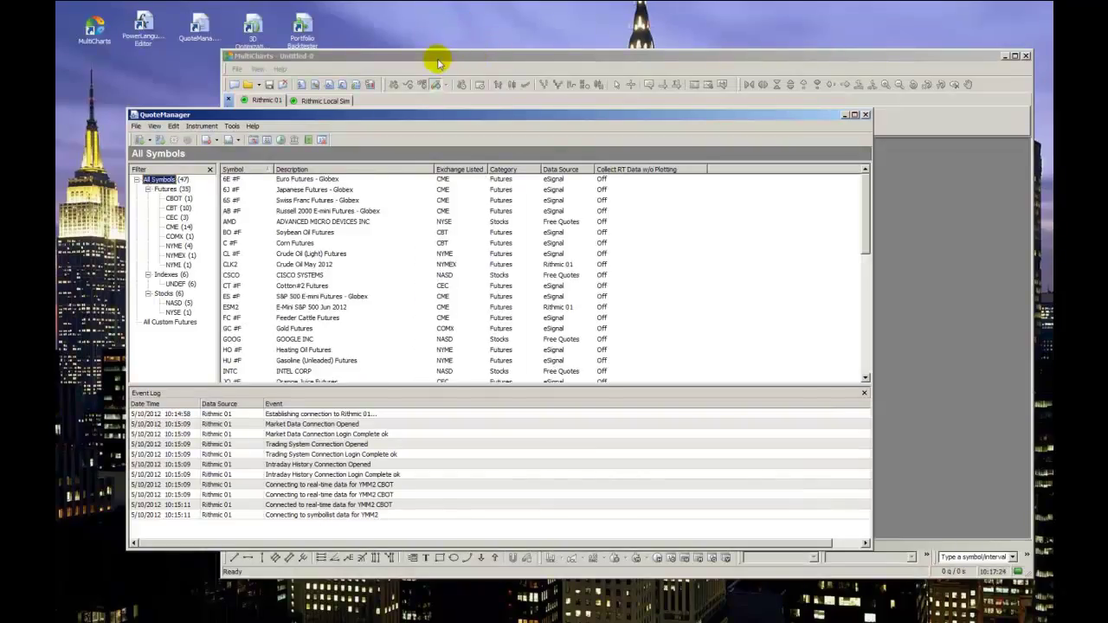
left_click_drag(438, 59, 442, 32)
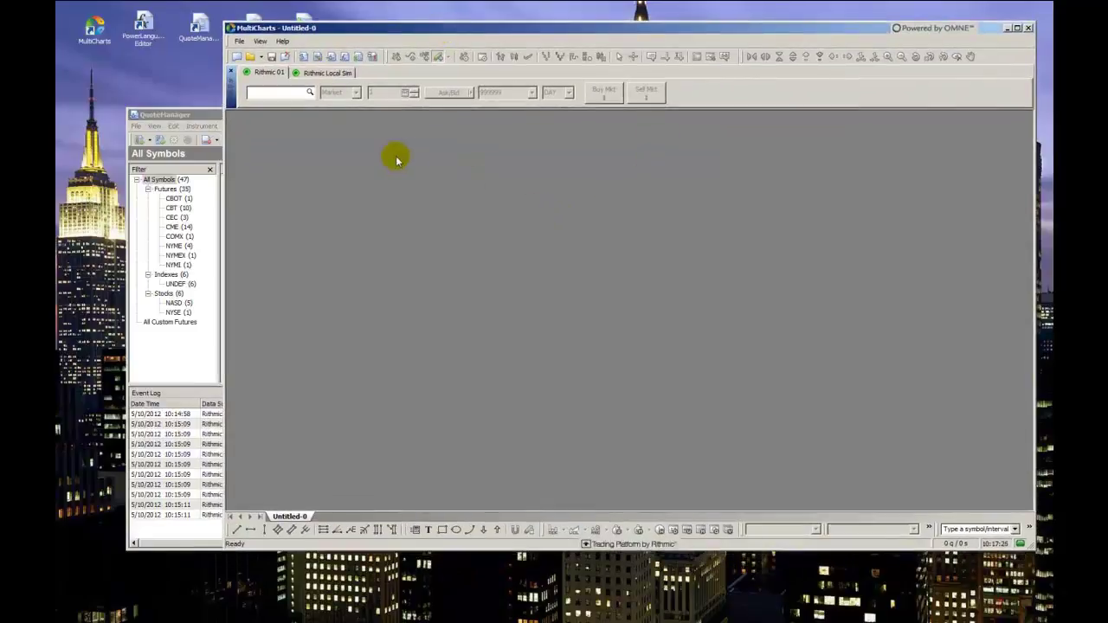
left_click(239, 41)
mouse_move(259, 55)
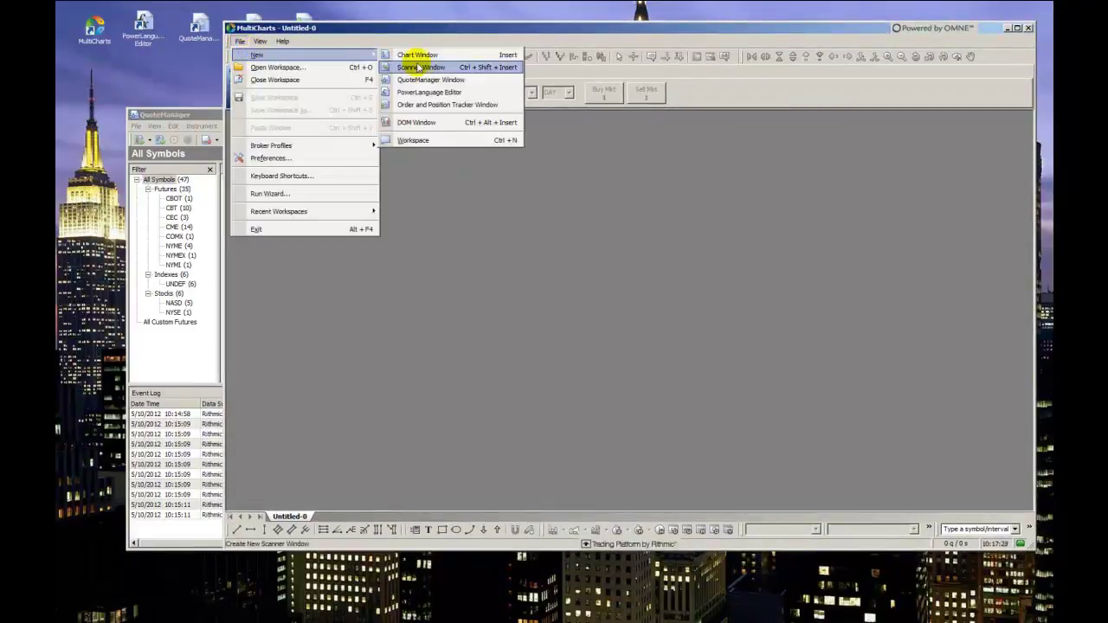
left_click(417, 56)
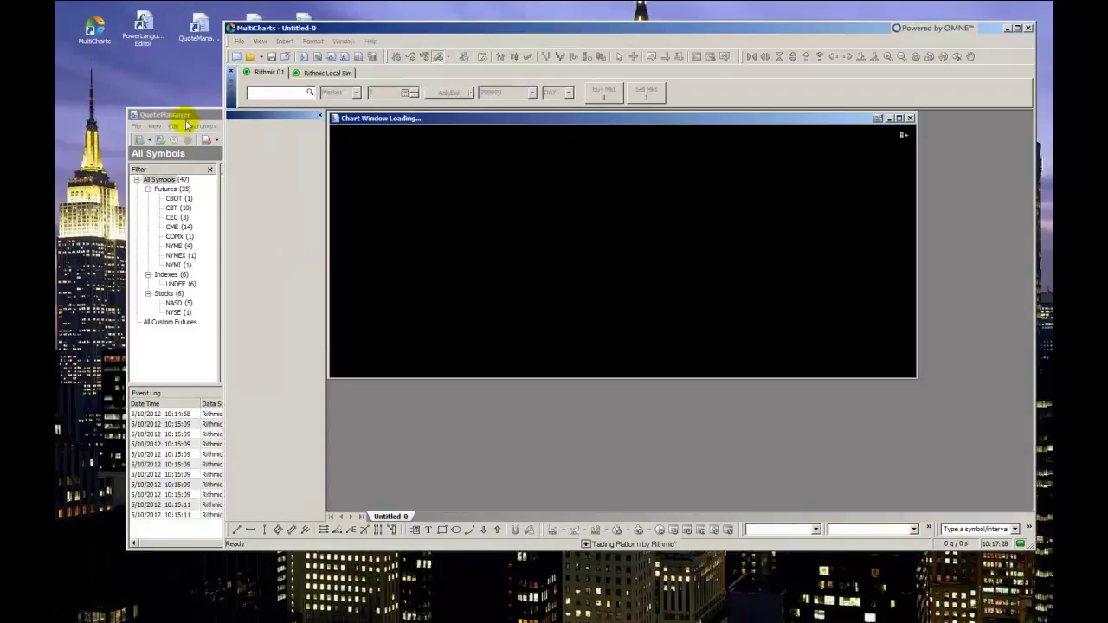
double_click(165, 114)
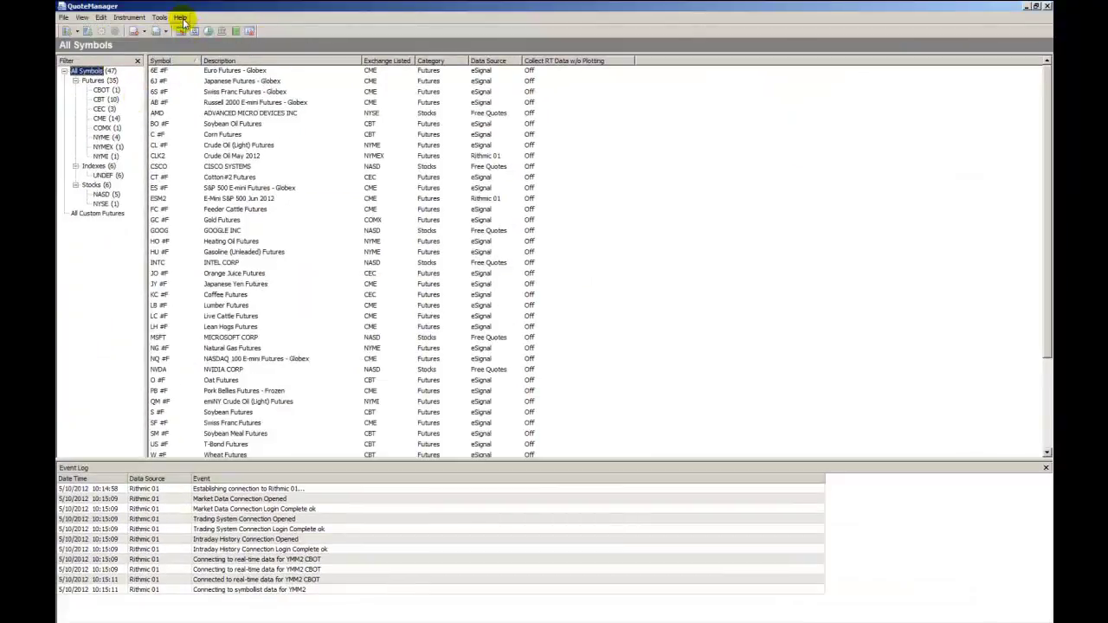
left_click(181, 18)
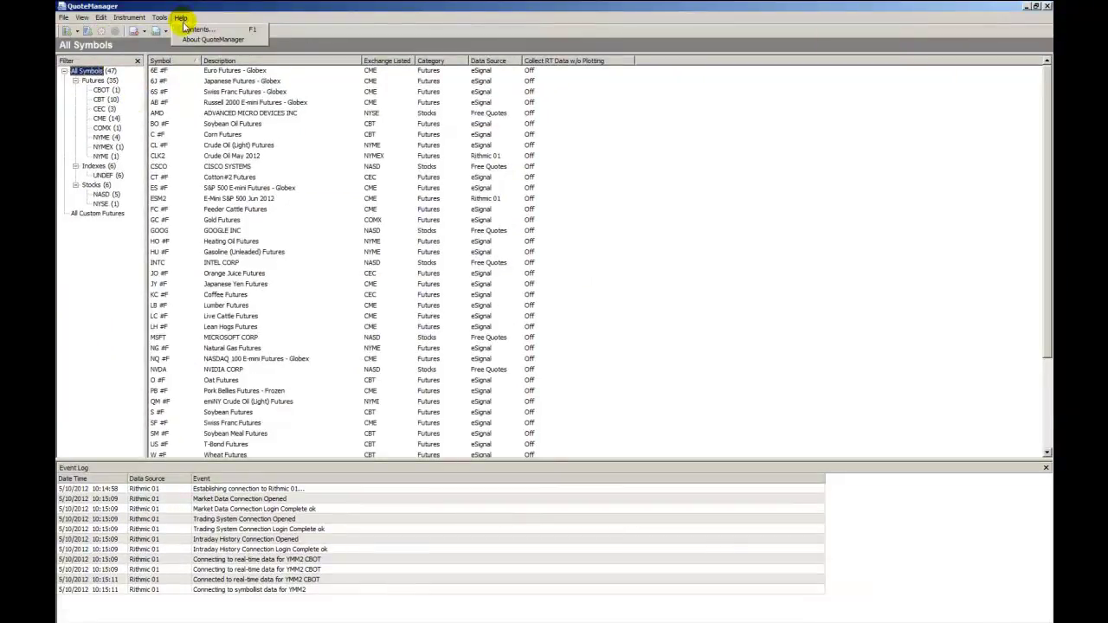
left_click(185, 30)
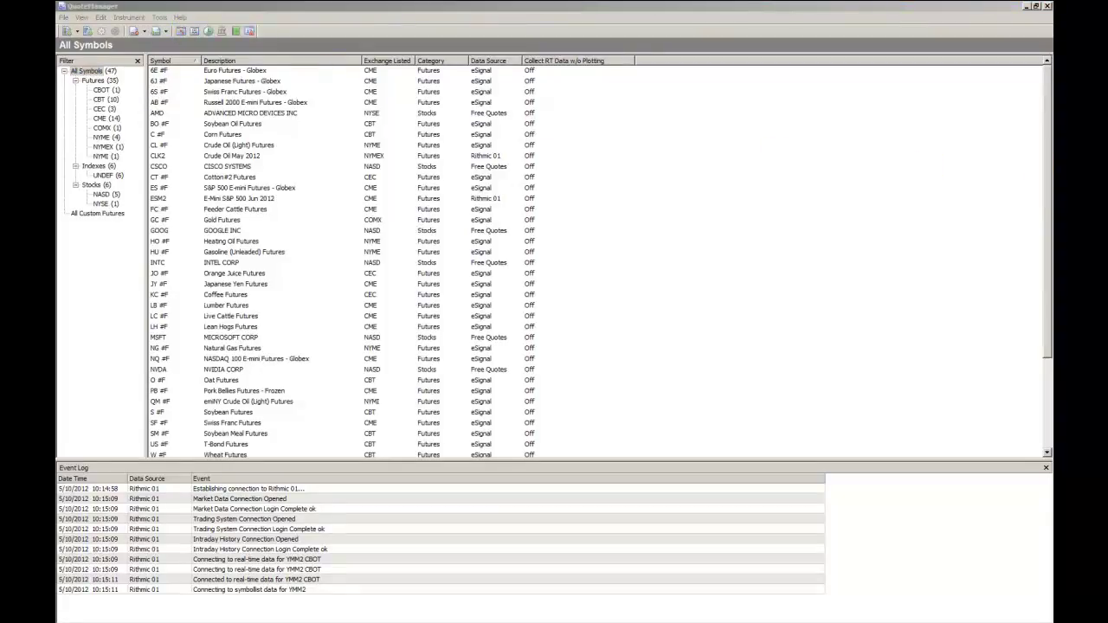
left_click(383, 116)
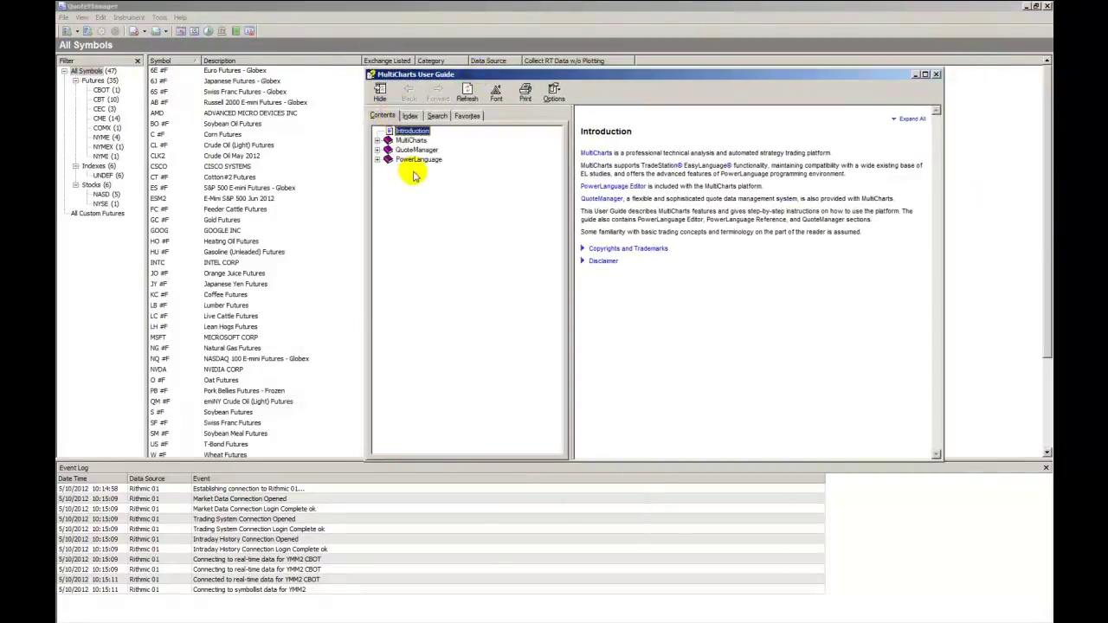
left_click(378, 150)
left_click(389, 178)
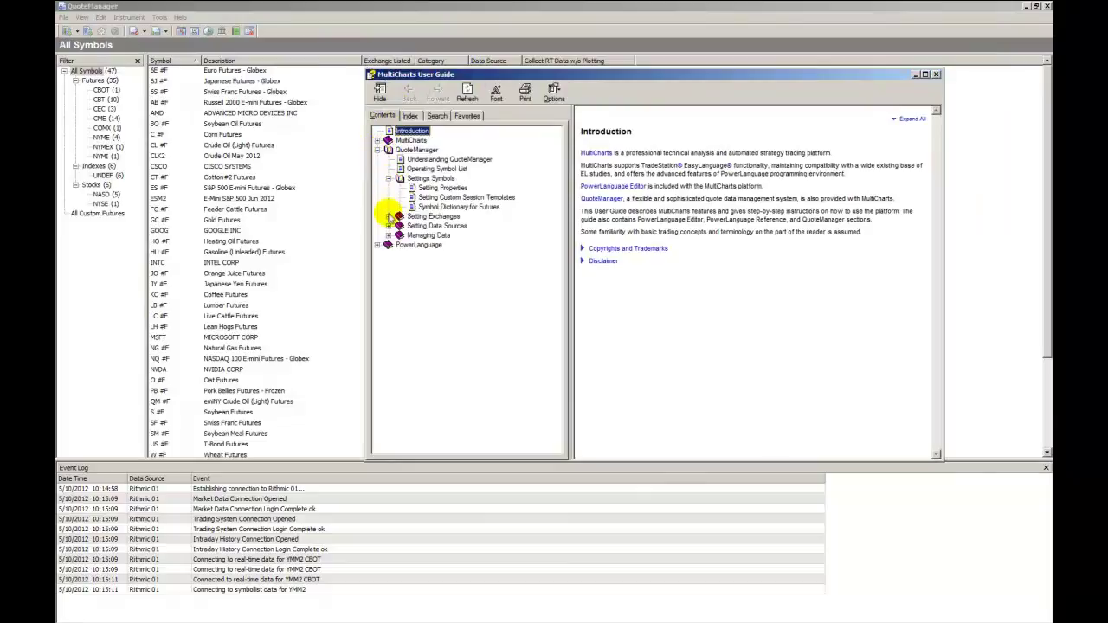
left_click(389, 217)
left_click(388, 245)
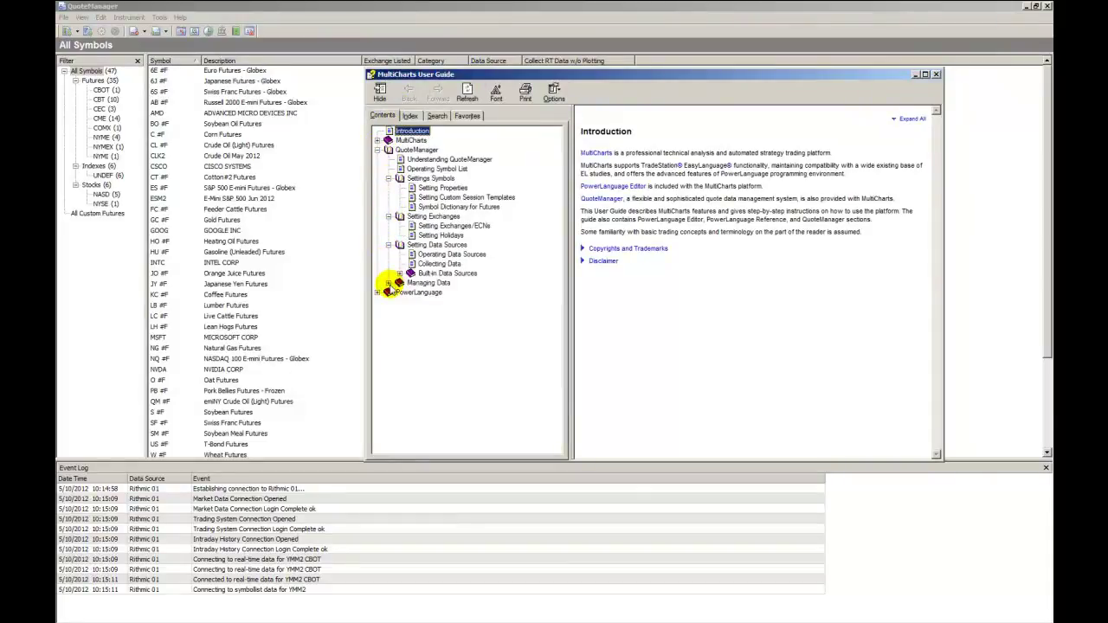
left_click(389, 284)
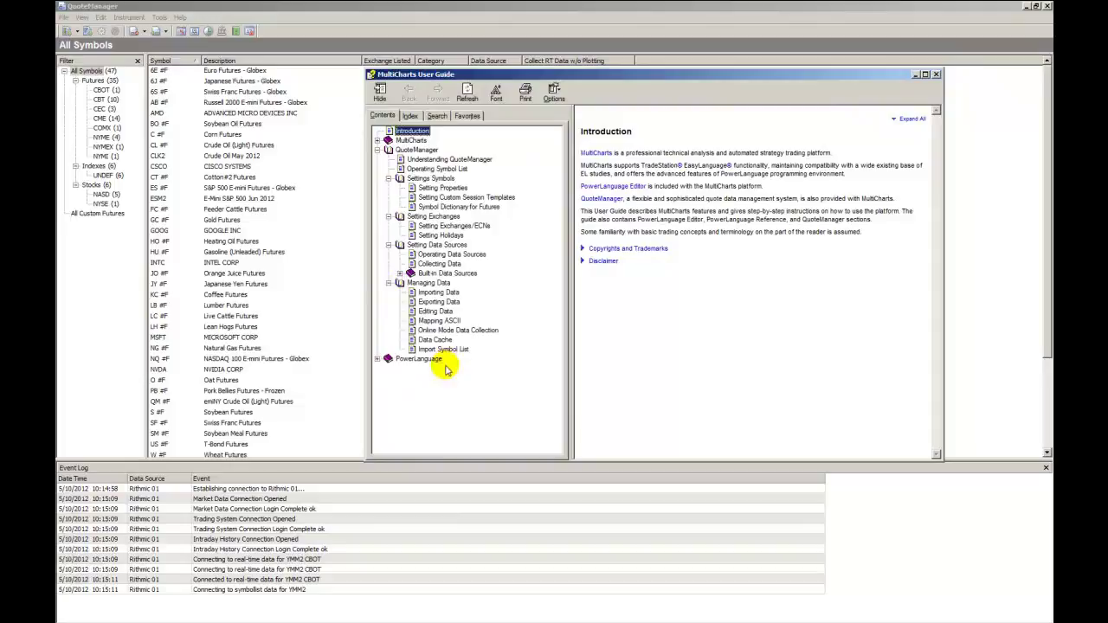
left_click(435, 179)
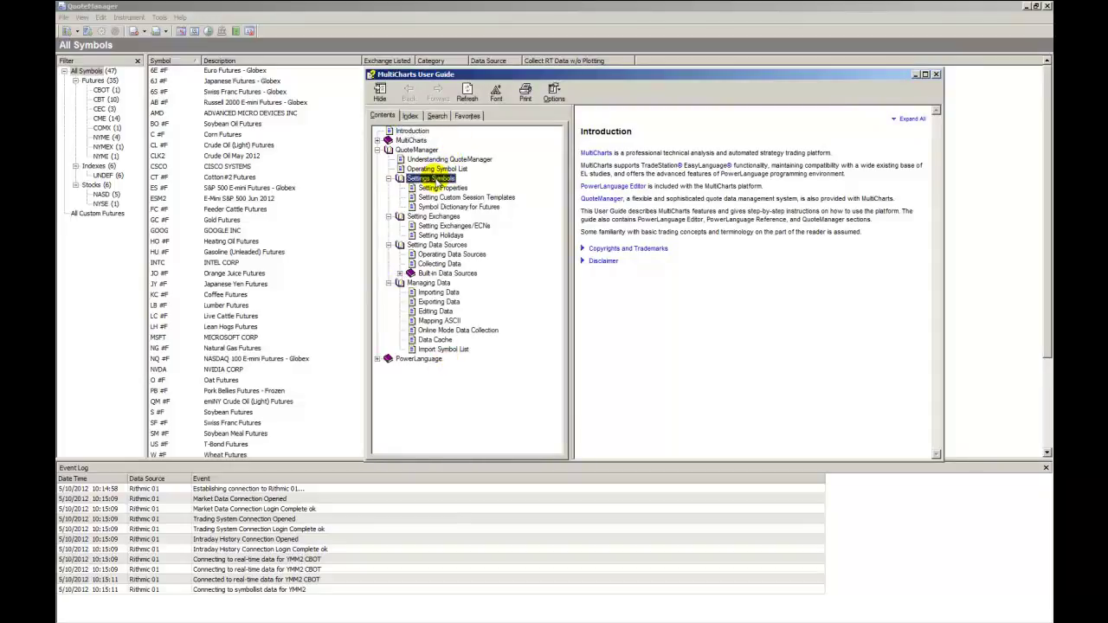
left_click_drag(460, 74, 346, 55)
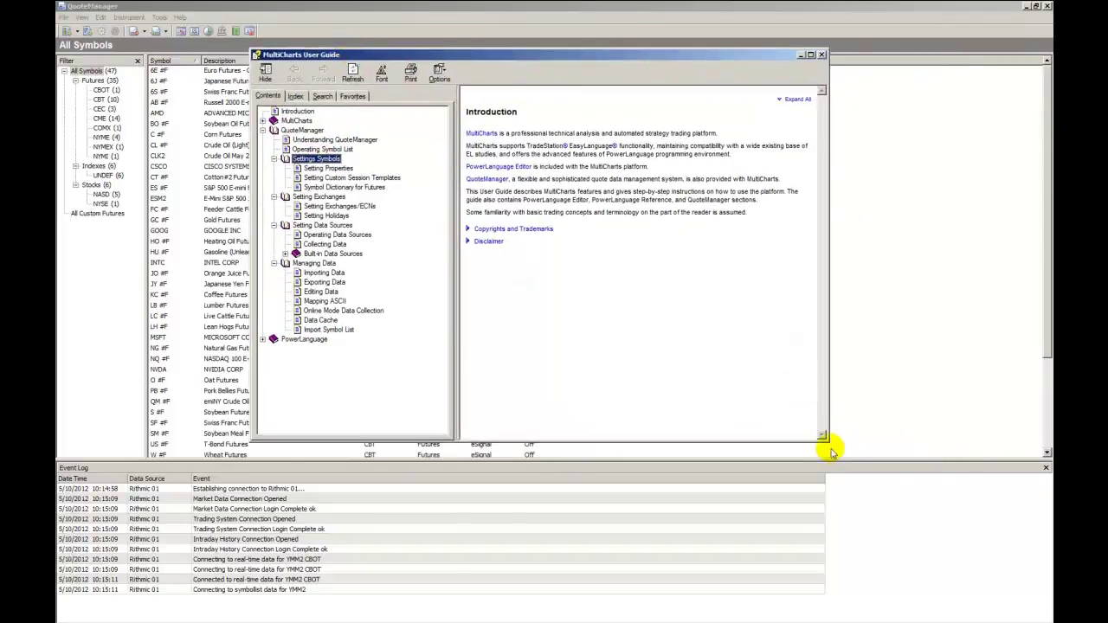
left_click_drag(824, 437, 946, 553)
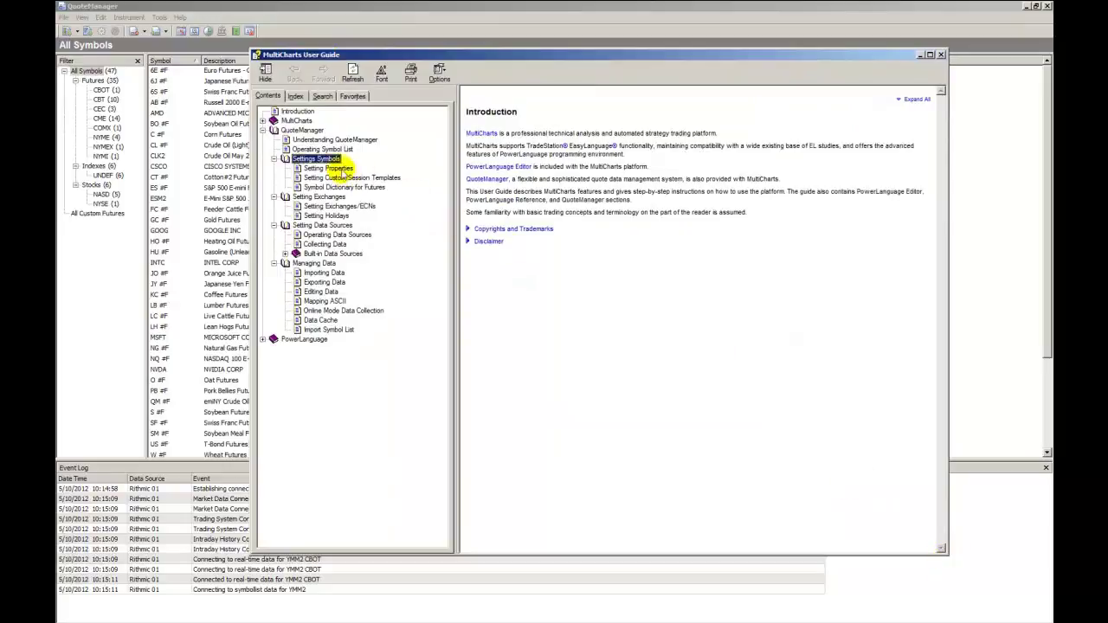
left_click(340, 170)
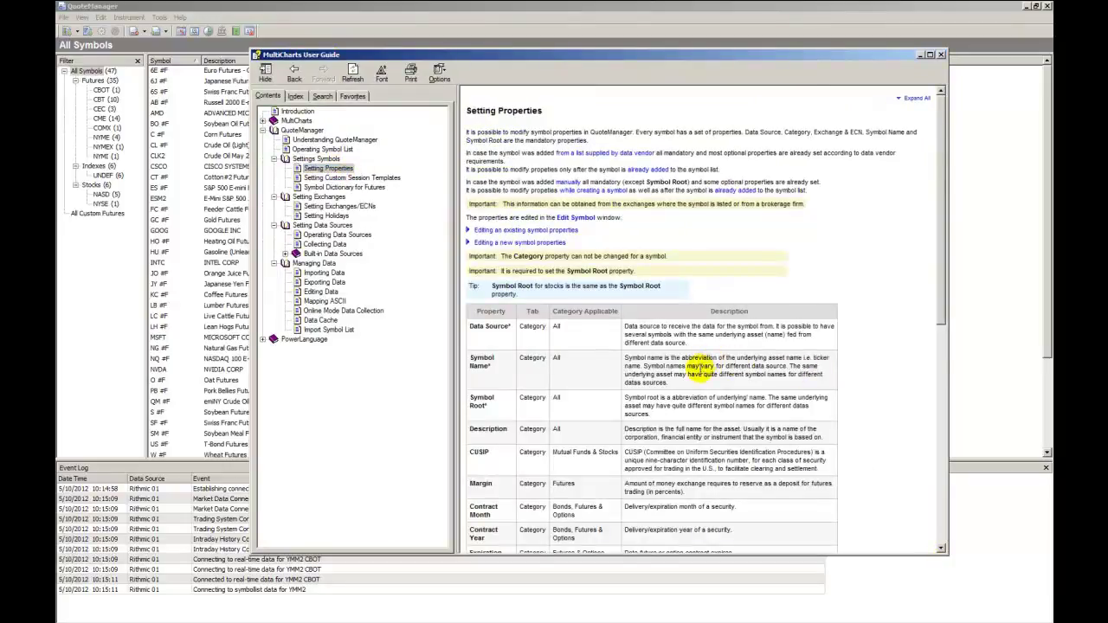
scroll(700, 367, "down", 4)
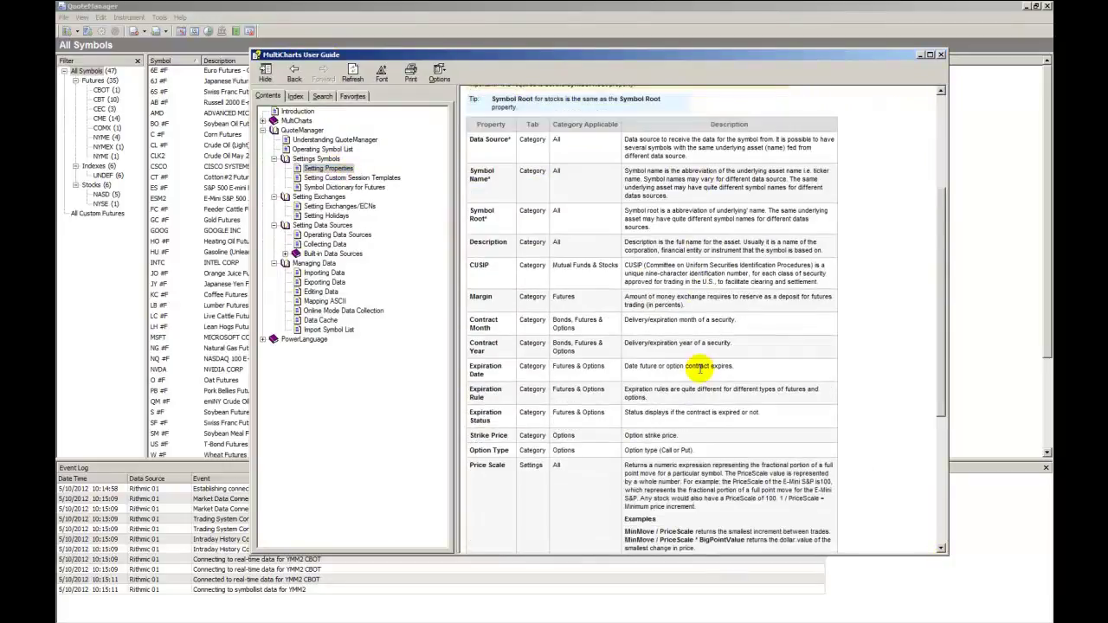
scroll(700, 368, "down", 6)
left_click(354, 177)
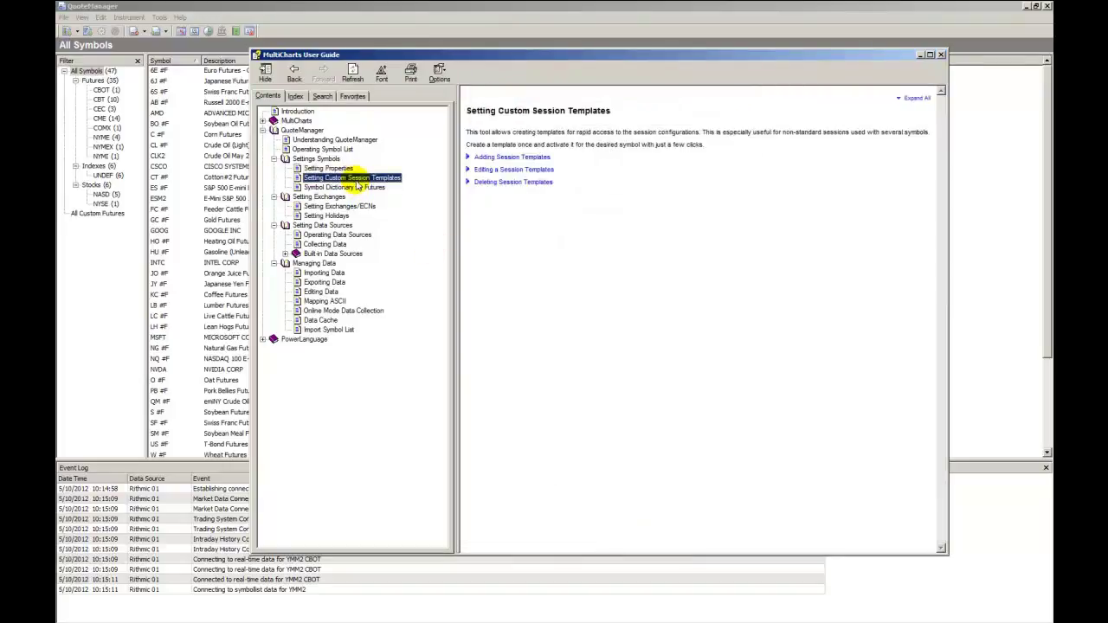
left_click(321, 97)
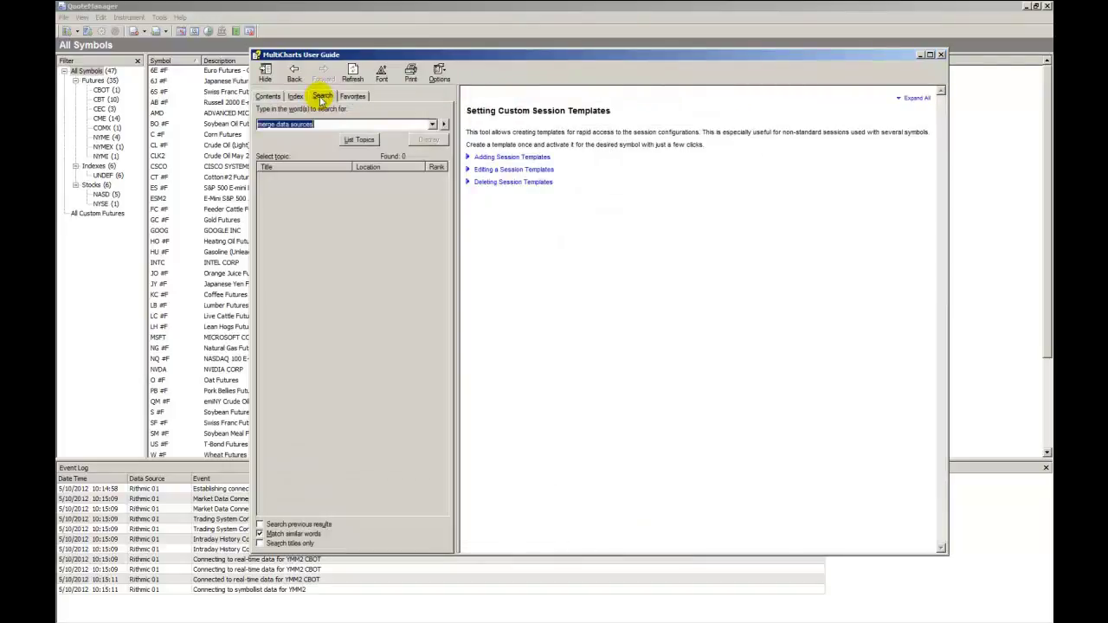
left_click(367, 126)
key("Return")
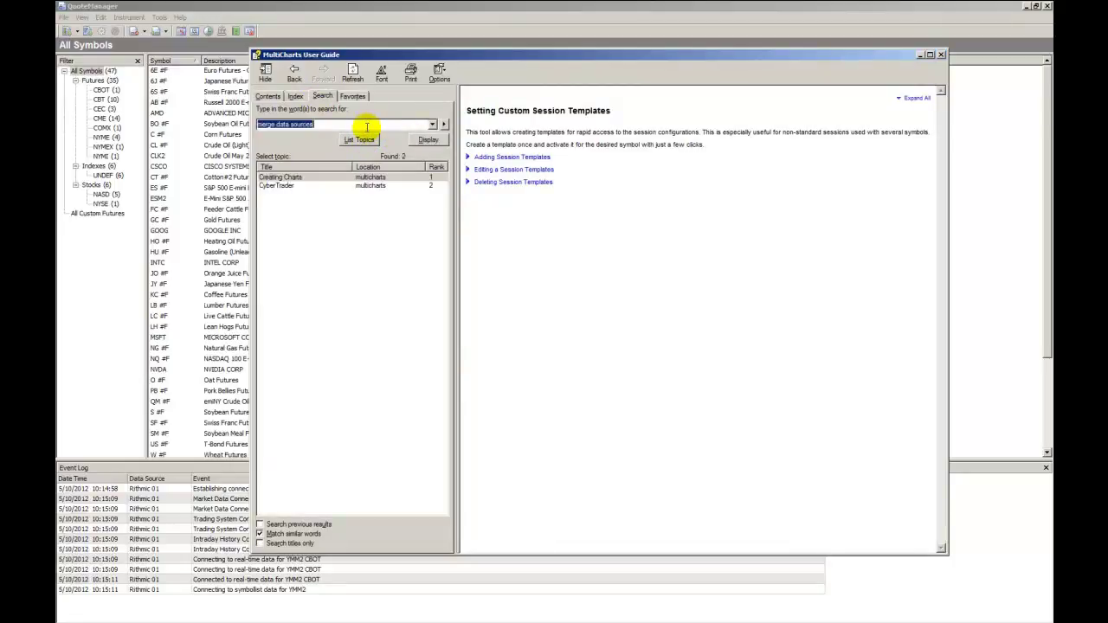
left_click(941, 55)
left_click(329, 231)
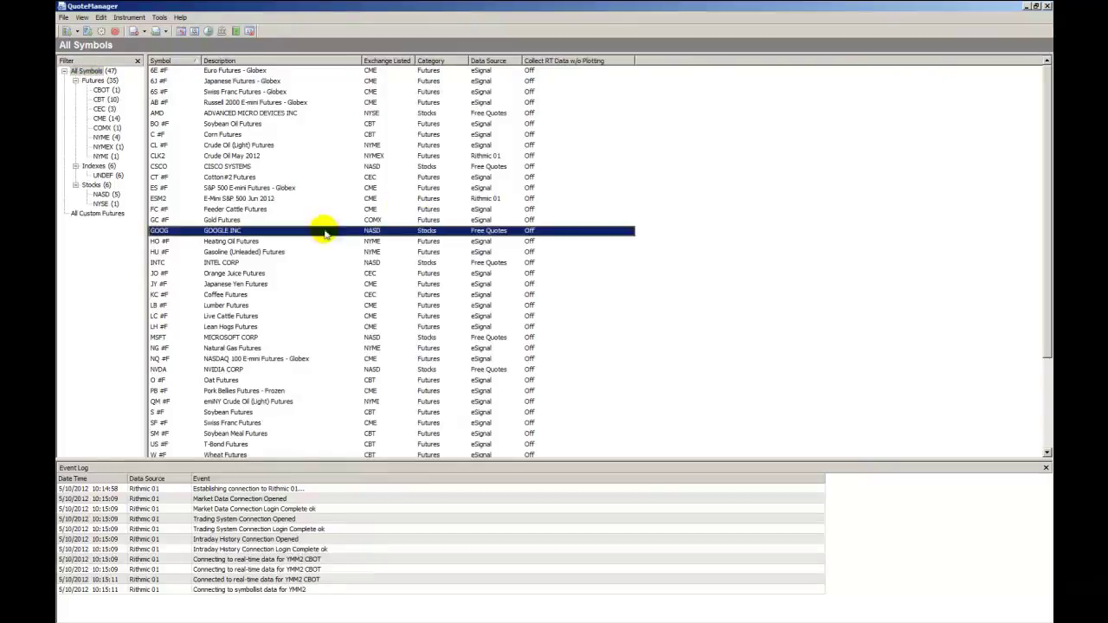
left_click(483, 72)
left_click(485, 113)
left_click_drag(487, 181, 485, 240)
scroll(485, 303, "down", 4)
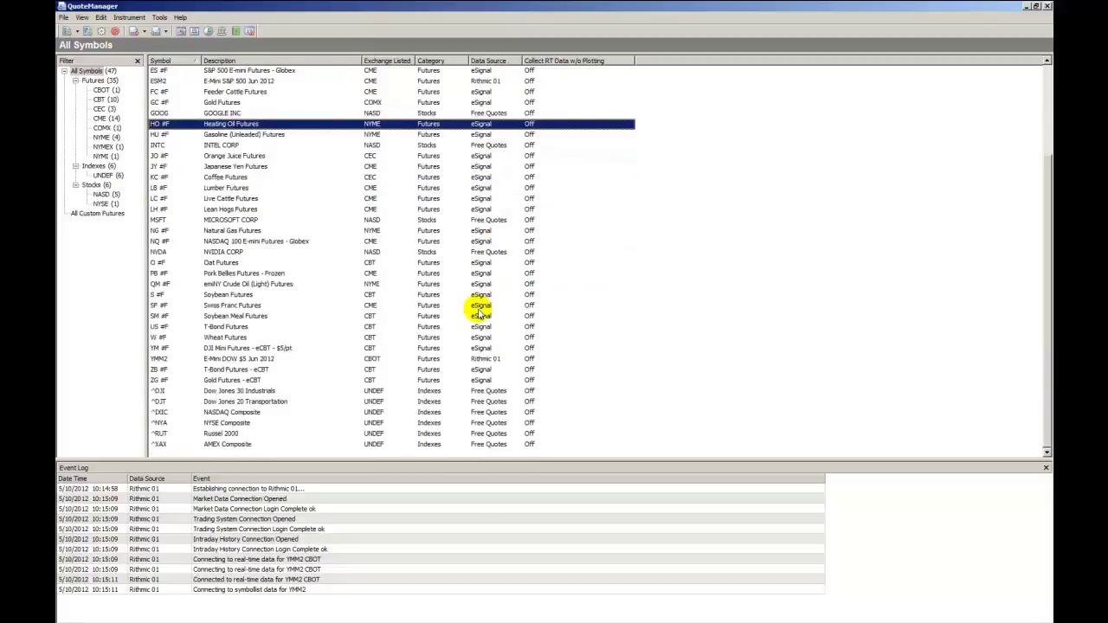
scroll(479, 314, "up", 4)
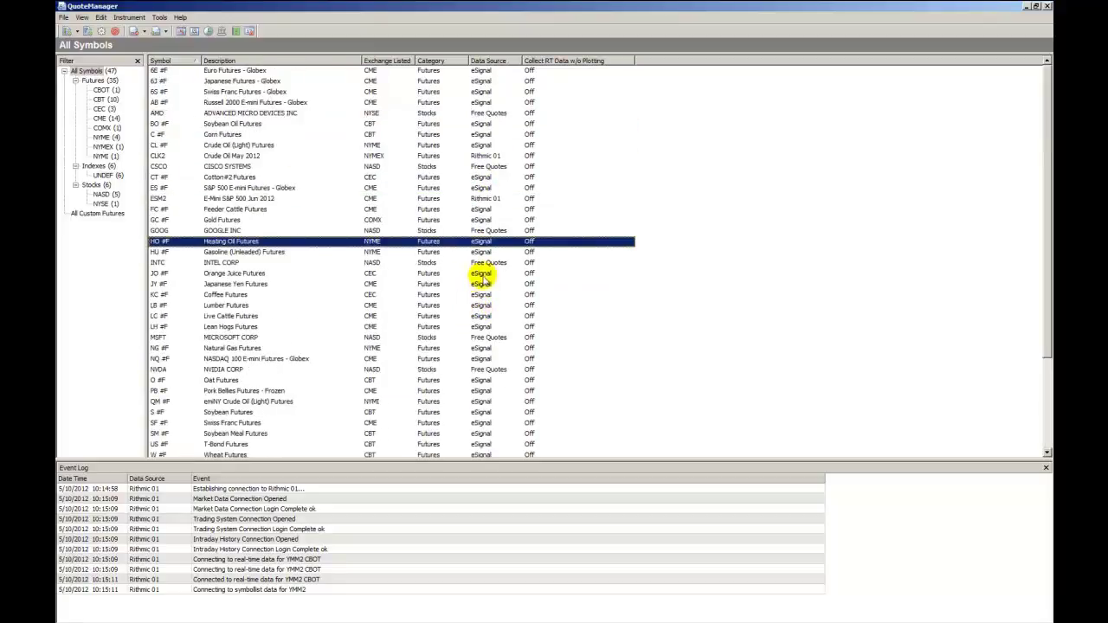
left_click(251, 73)
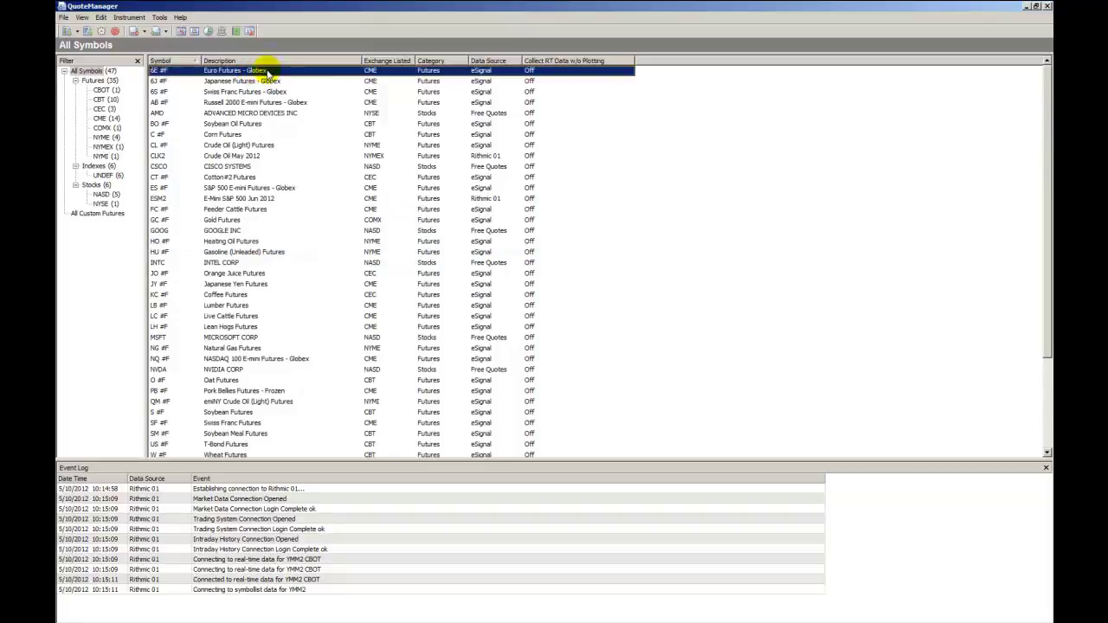
right_click(257, 73)
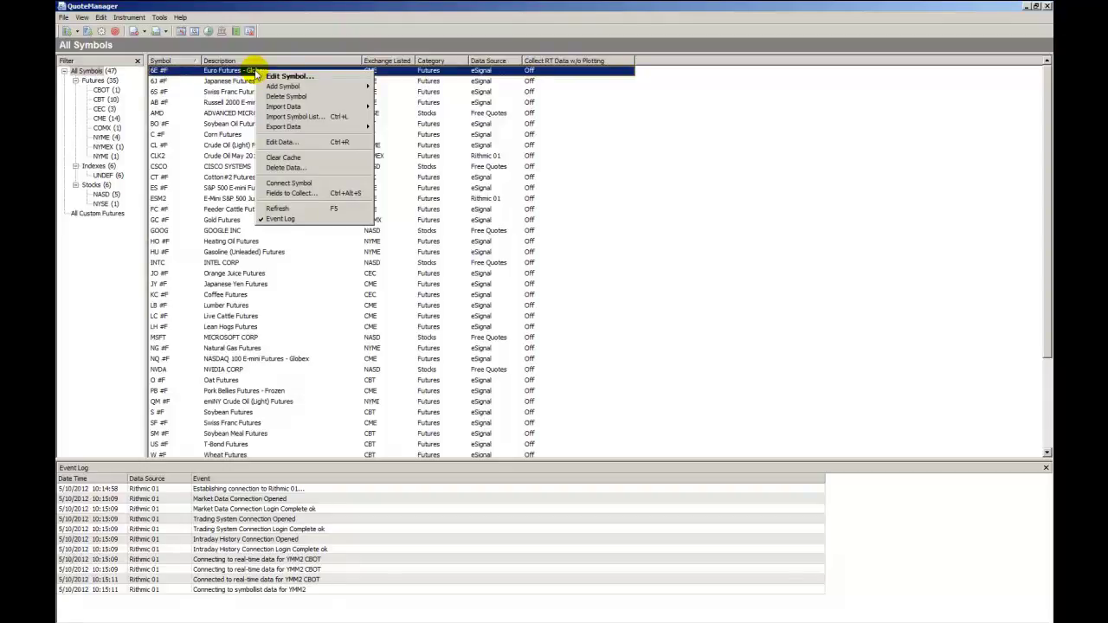
left_click(227, 92)
left_click(485, 157)
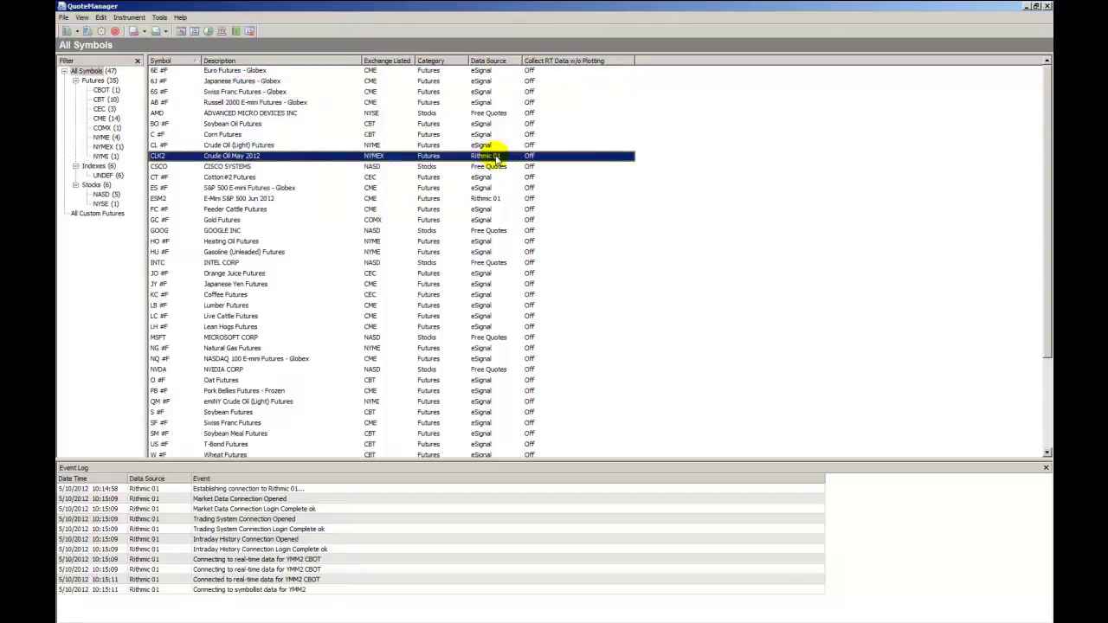
left_click(488, 201)
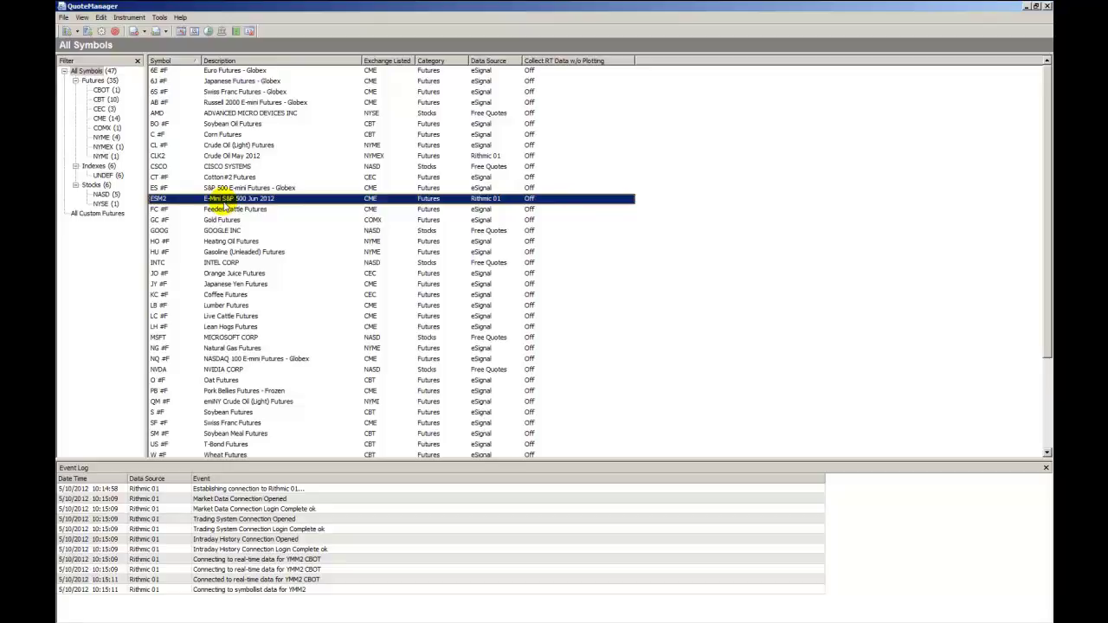
left_click(227, 156)
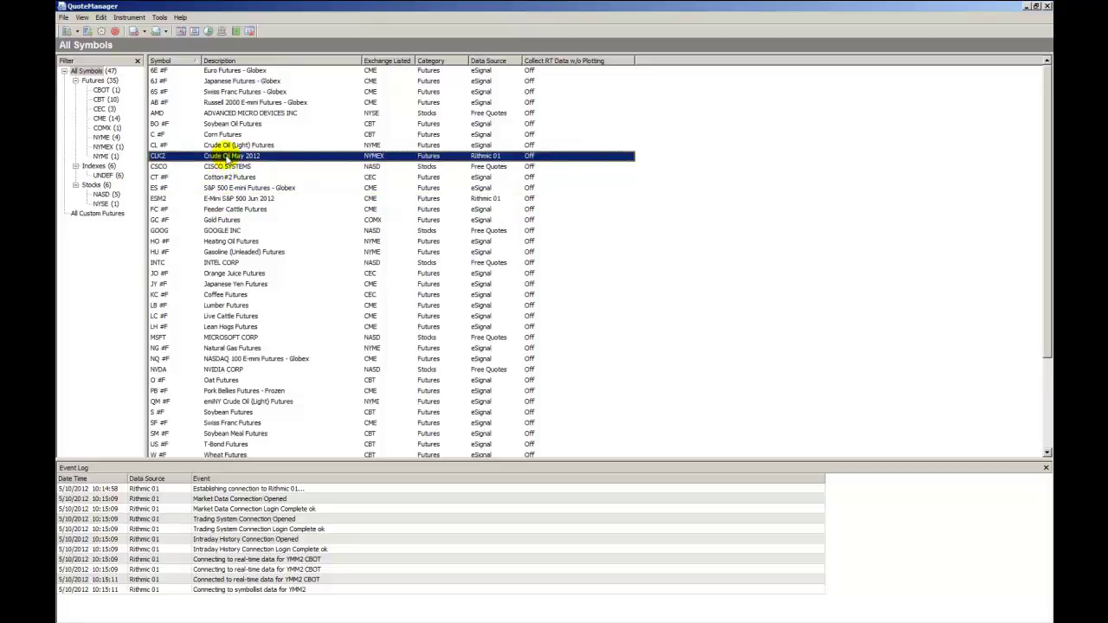
- Delete the Euro Futures symbol
right_click(246, 73)
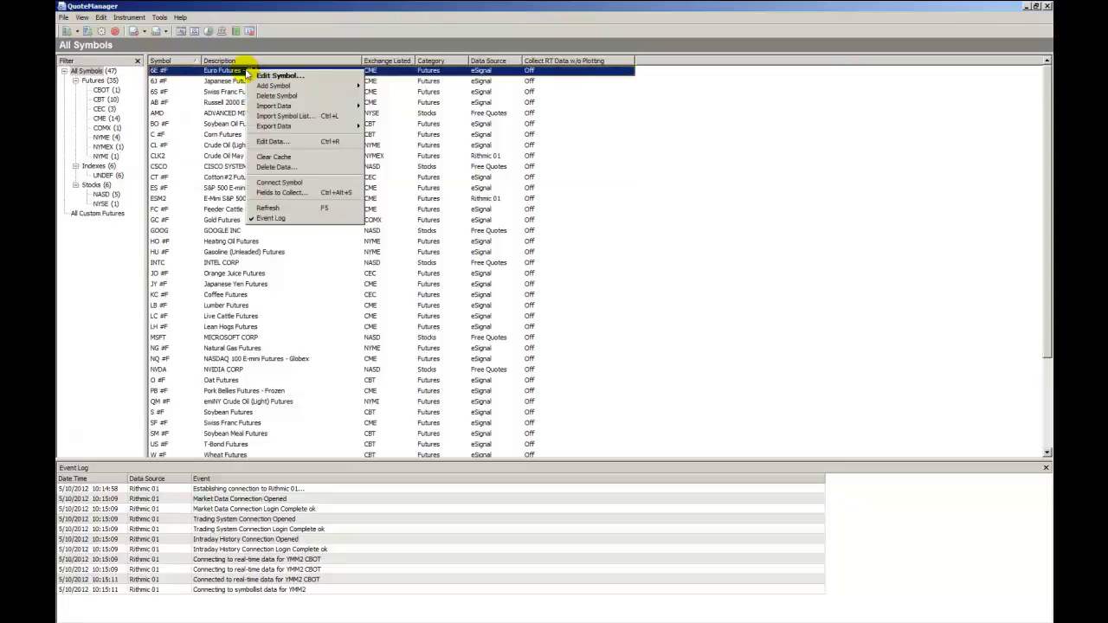
left_click(286, 96)
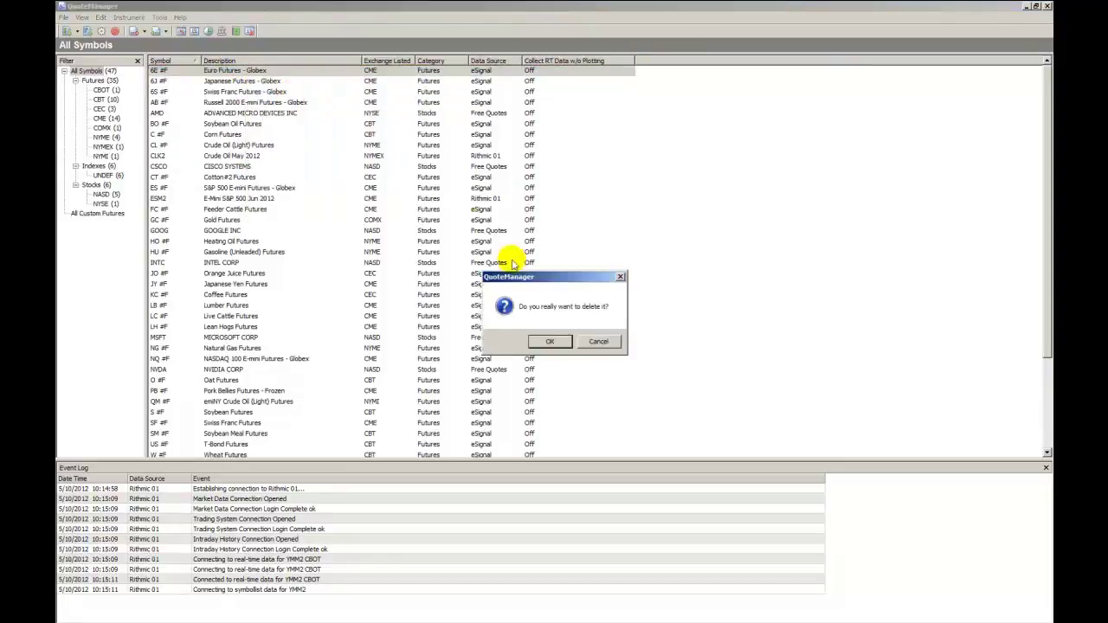
left_click(549, 343)
- Delete the block of unwanted symbols, from Corn and Crude Oil futures through Wheat Futures
left_click(236, 82, "shift")
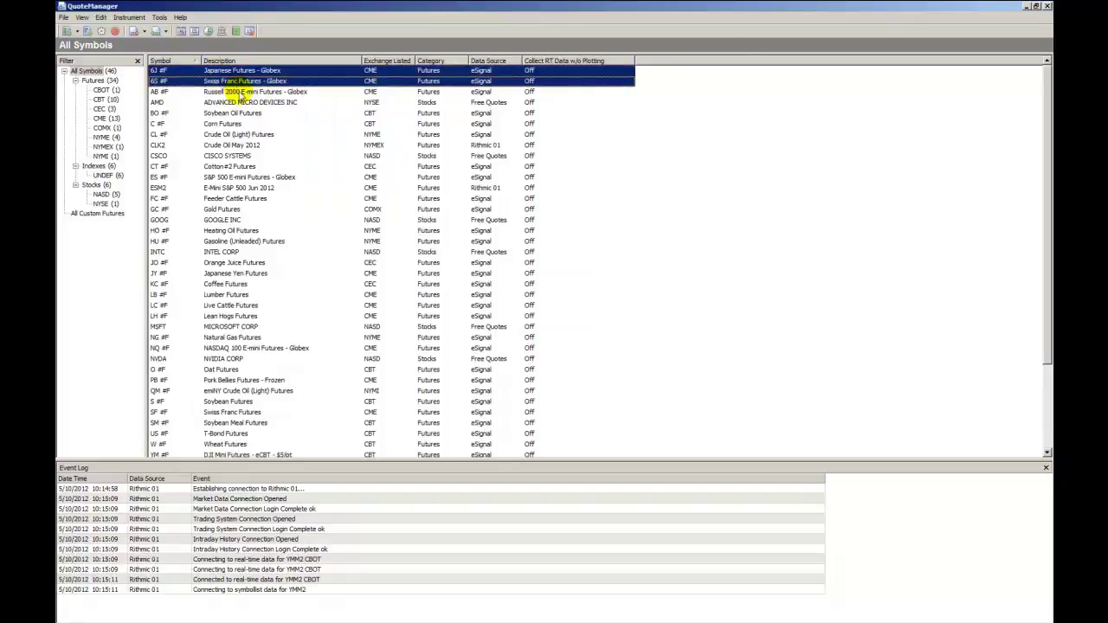
left_click(235, 93, "shift")
left_click(246, 102, "shift")
left_click(247, 112, "shift")
left_click(245, 123, "shift")
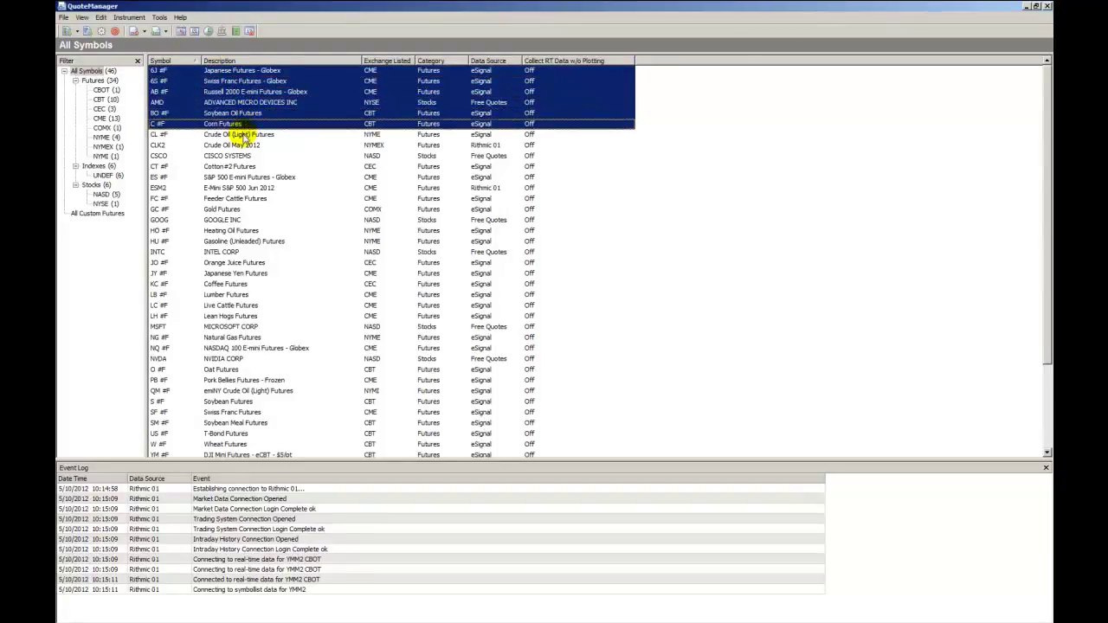
left_click(245, 135, "shift")
left_click(235, 156, "ctrl")
left_click(240, 166, "ctrl")
left_click(241, 177, "ctrl")
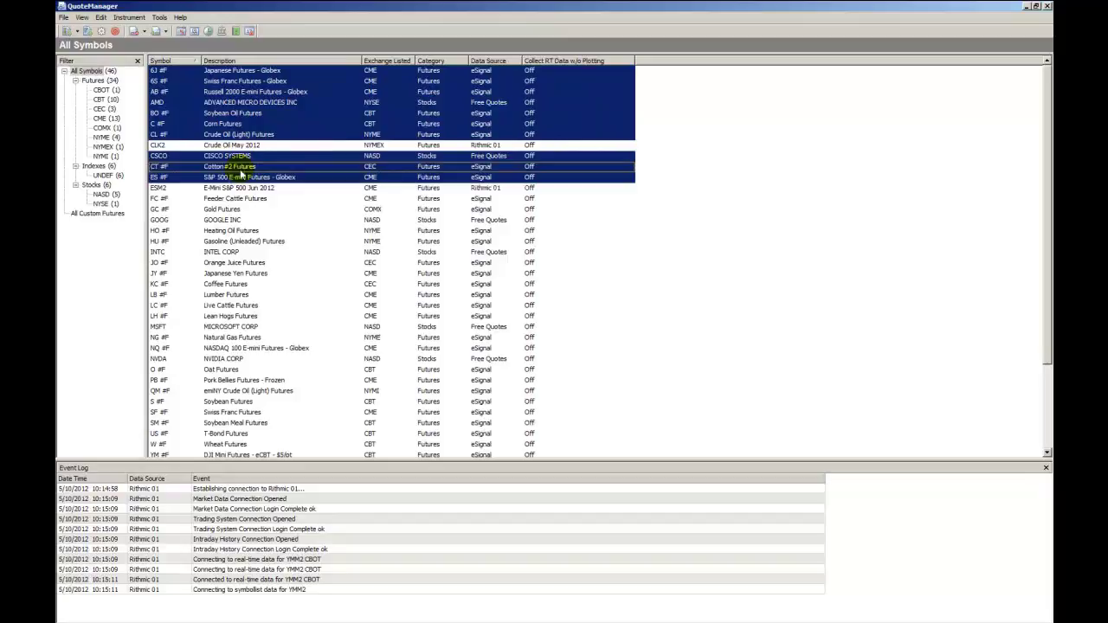
left_click(232, 199, "ctrl")
left_click(225, 209, "ctrl")
left_click(230, 231, "ctrl")
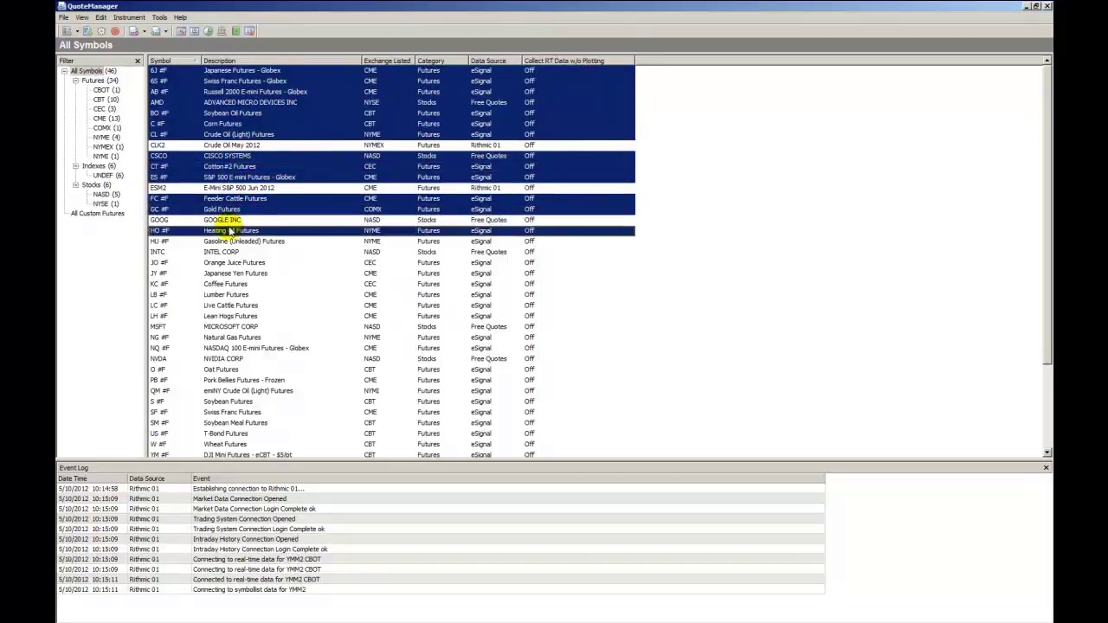
left_click(221, 220, "ctrl")
left_click(223, 241, "ctrl")
left_click(223, 252, "ctrl")
left_click(223, 263, "ctrl")
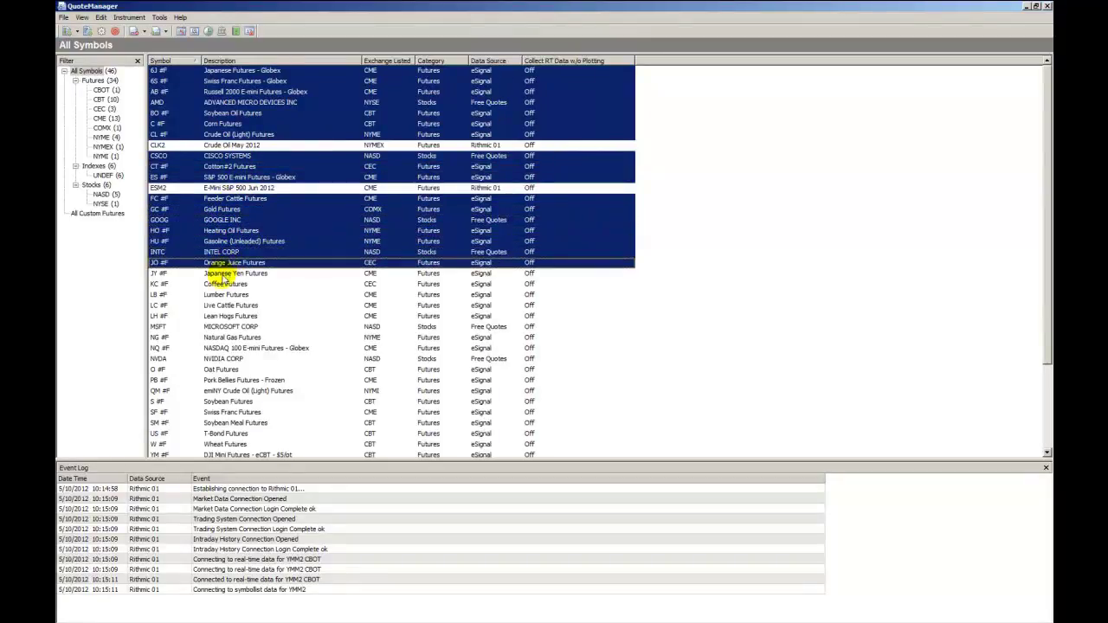
left_click(223, 274, "ctrl")
left_click(221, 284, "ctrl")
left_click(221, 294, "ctrl")
left_click(221, 304, "ctrl")
left_click(222, 316, "ctrl")
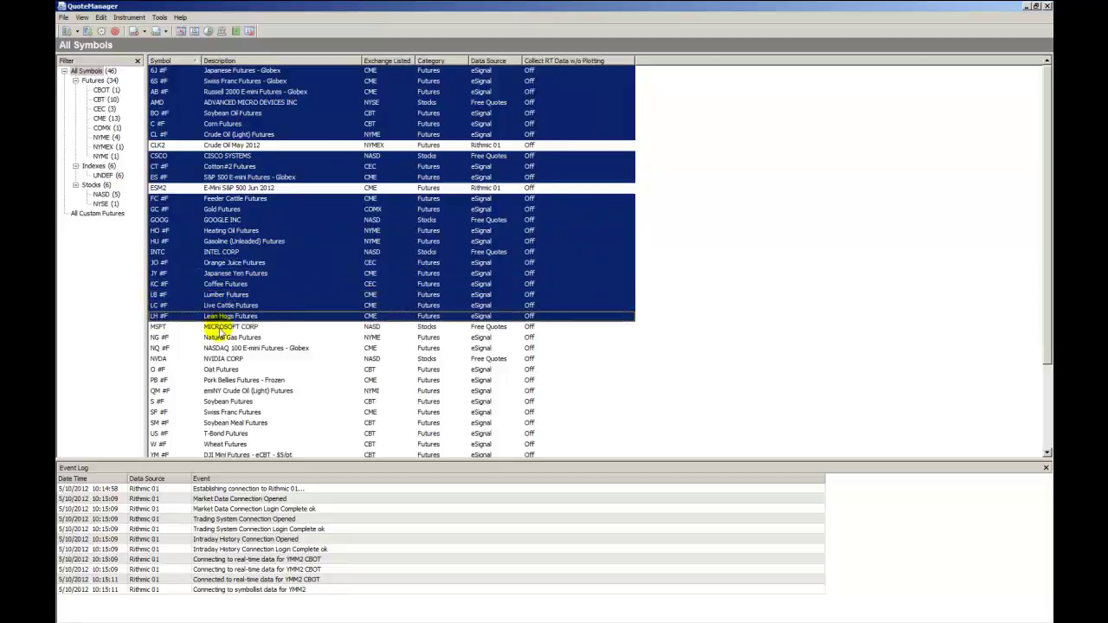
left_click(222, 326, "ctrl")
left_click(223, 337, "ctrl")
left_click(223, 348, "ctrl")
left_click(224, 358, "ctrl")
left_click(222, 369, "ctrl")
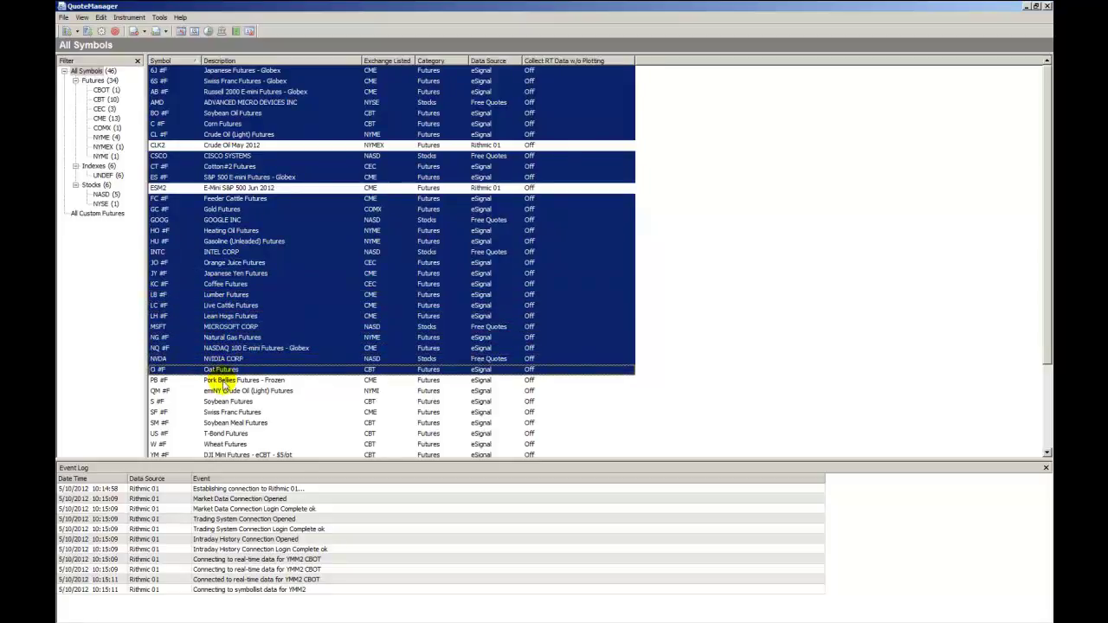
left_click(223, 381, "ctrl")
left_click(222, 390, "ctrl")
left_click(223, 401, "ctrl")
left_click(223, 412, "ctrl")
left_click(223, 423, "ctrl")
left_click(223, 433, "ctrl")
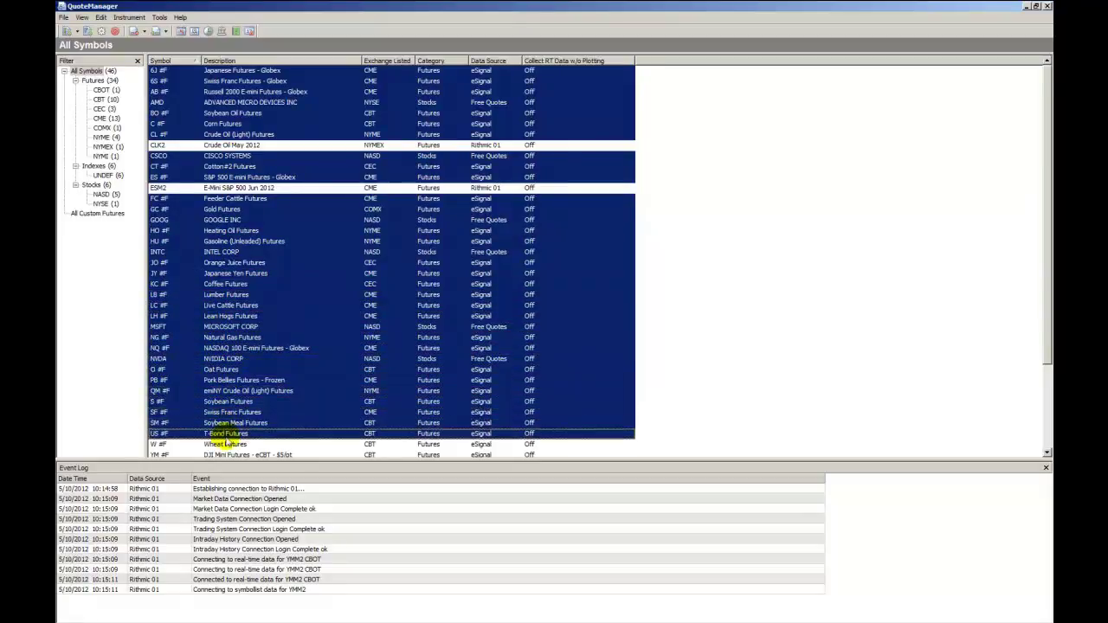
left_click(224, 453, "ctrl+shift")
right_click(231, 348)
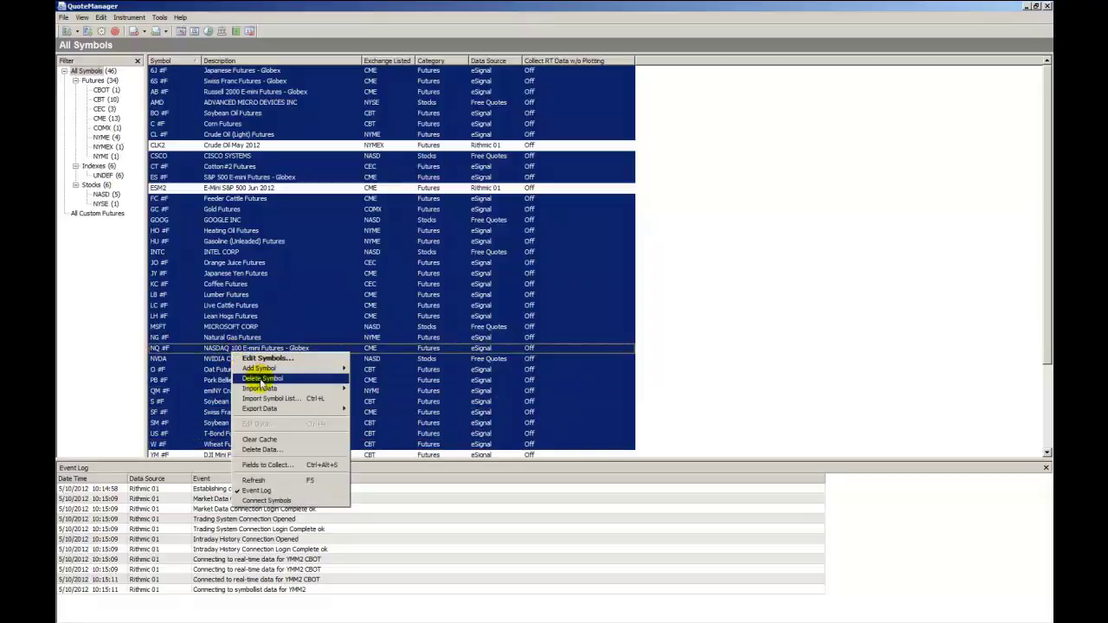
left_click(260, 379)
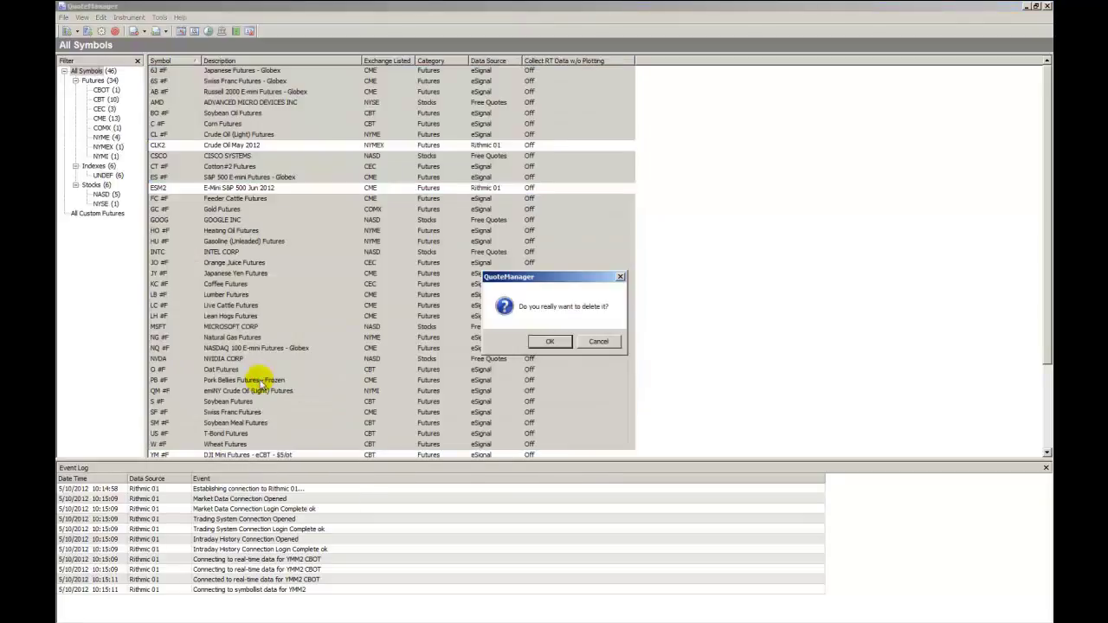
left_click(543, 343)
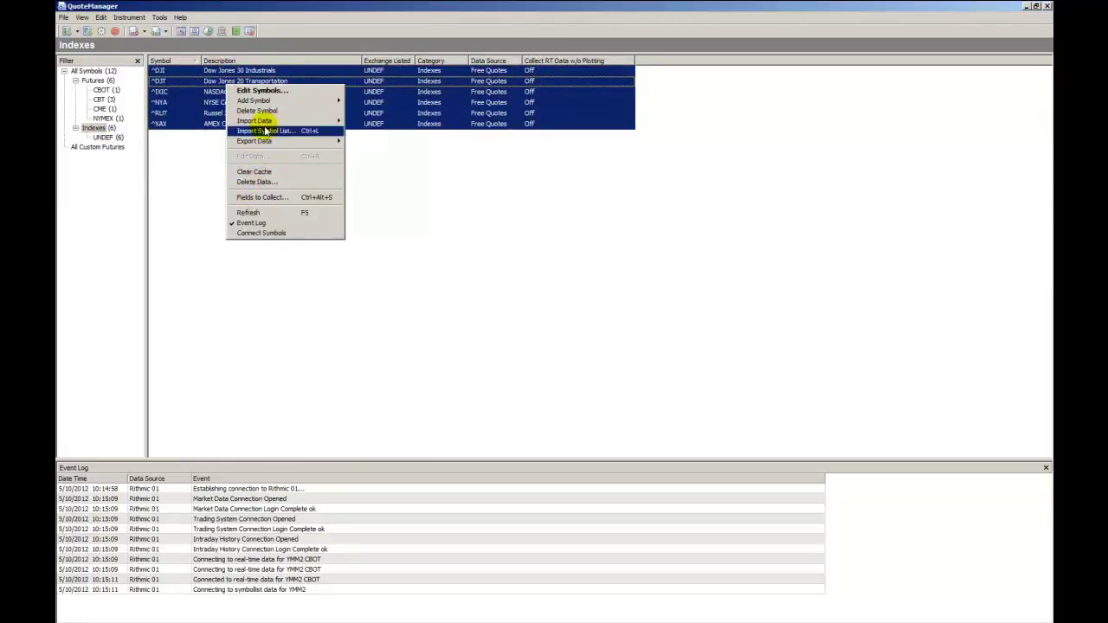
- Delete the index symbols and the eSignal futures YM #F, ZB #F and ZG #F
left_click(255, 110)
left_click(521, 343)
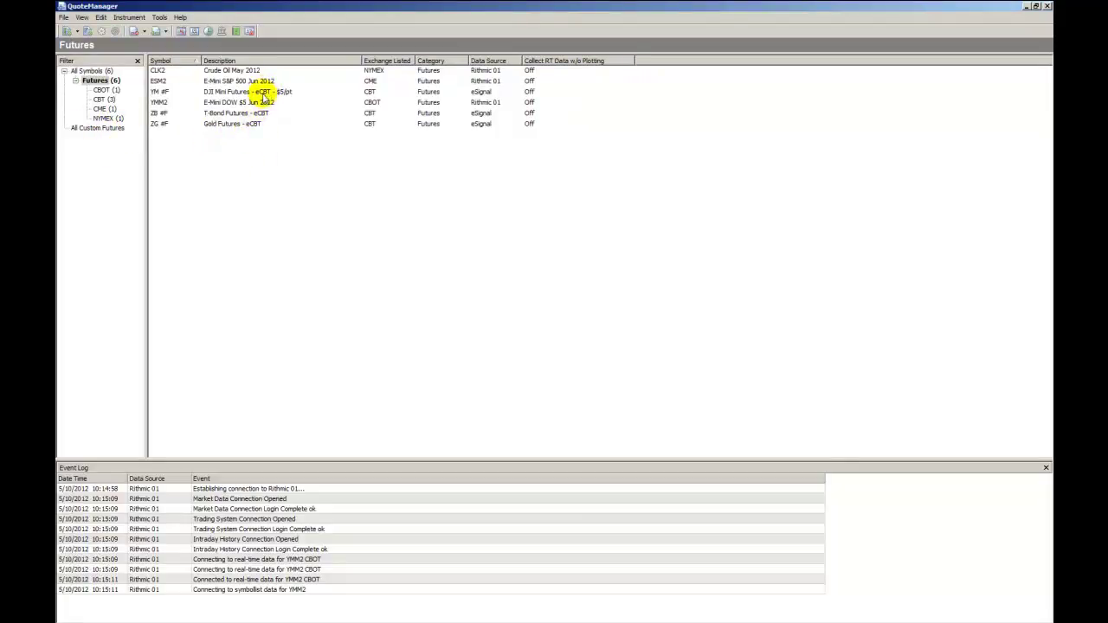
left_click(262, 92)
left_click(249, 113, "ctrl")
left_click(249, 124, "ctrl")
right_click(251, 124)
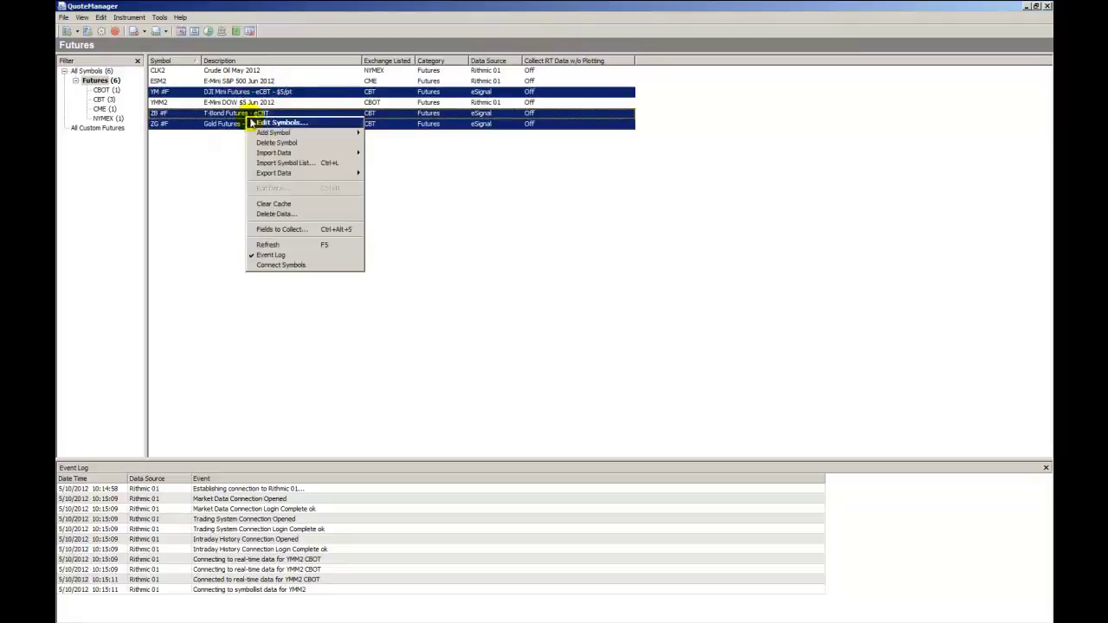
left_click(289, 142)
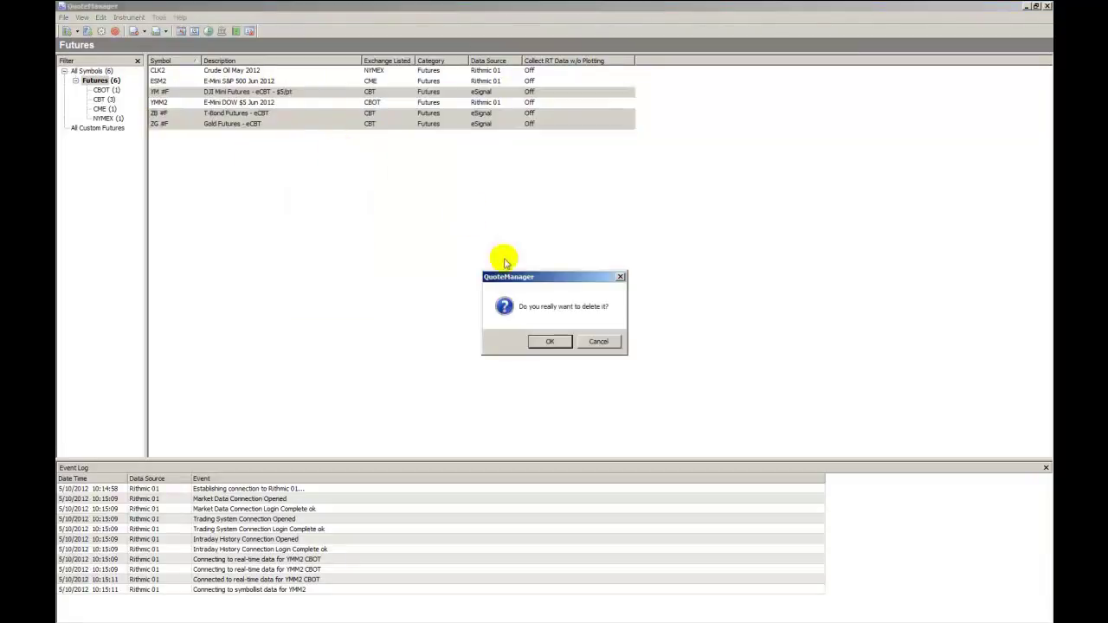
left_click(540, 342)
left_click(249, 79)
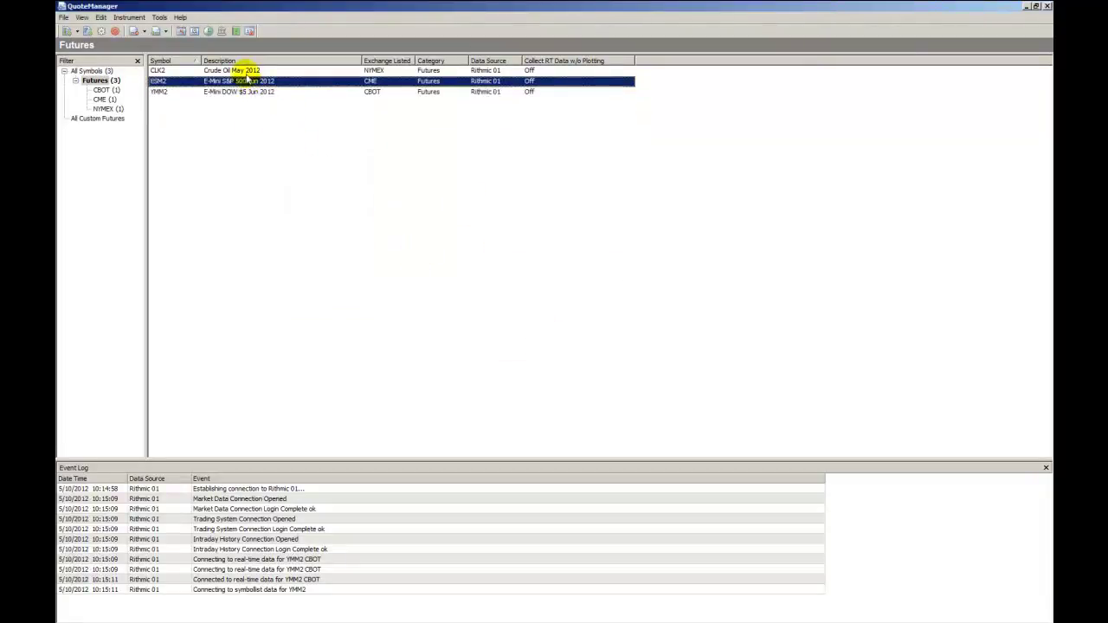
left_click(246, 71)
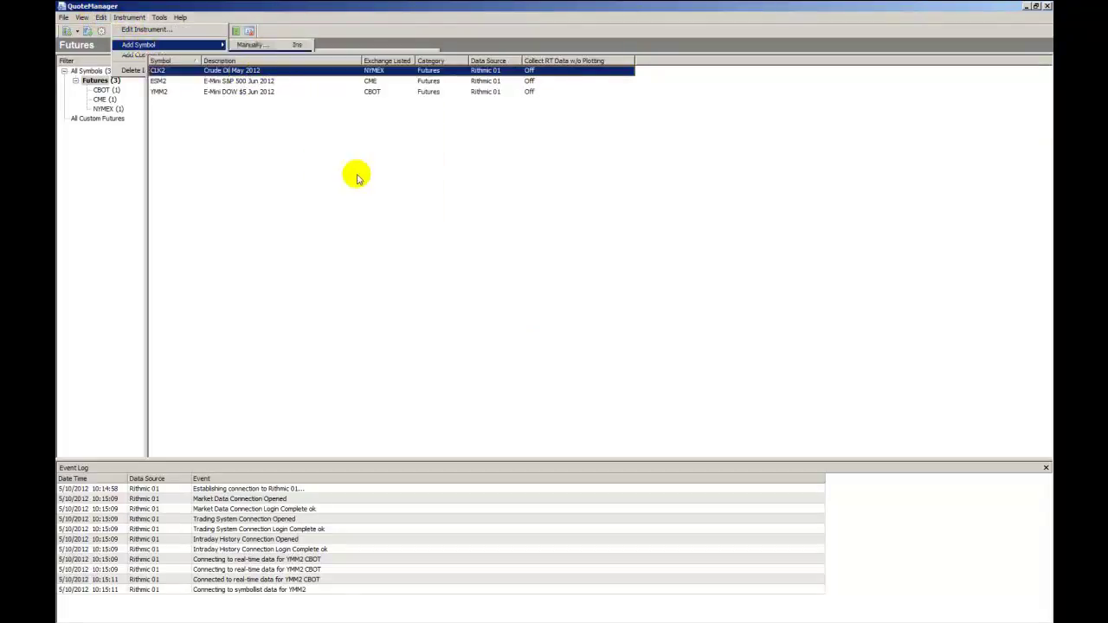
- Look up 6A and add the 6AM2 Australian Dollar Jun 2012 contract
left_click(441, 161)
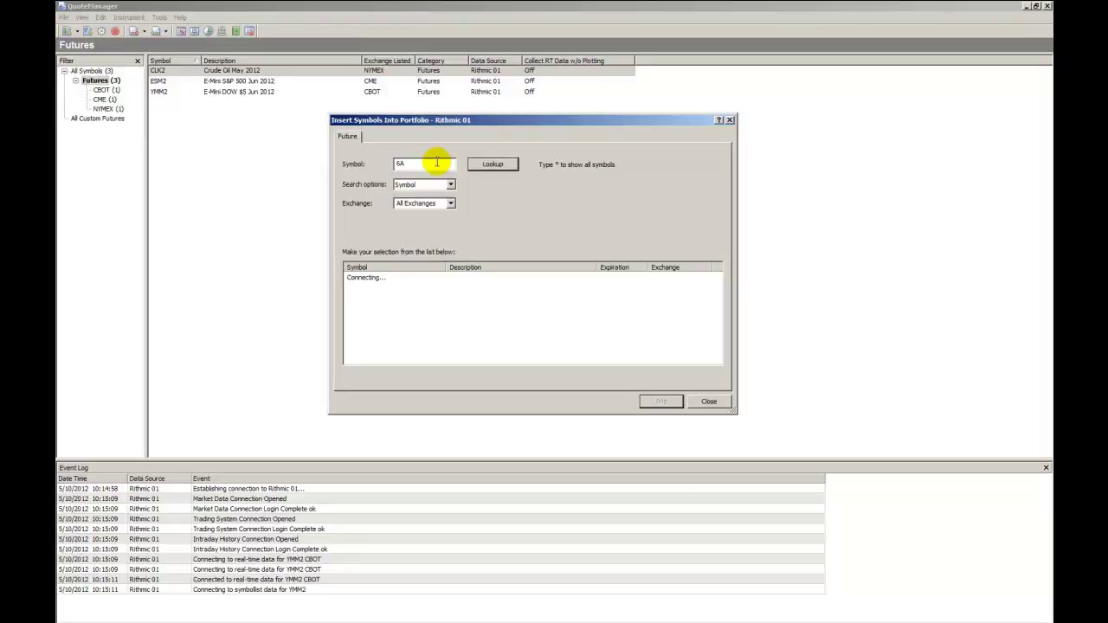
left_click(487, 162)
left_click(374, 288)
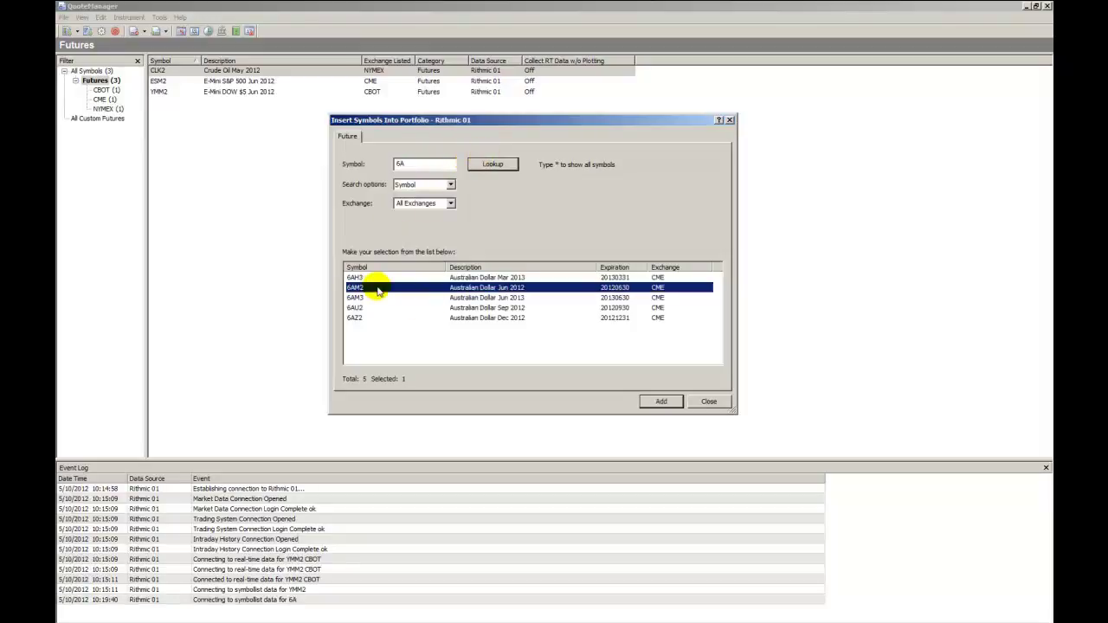
left_click(662, 402)
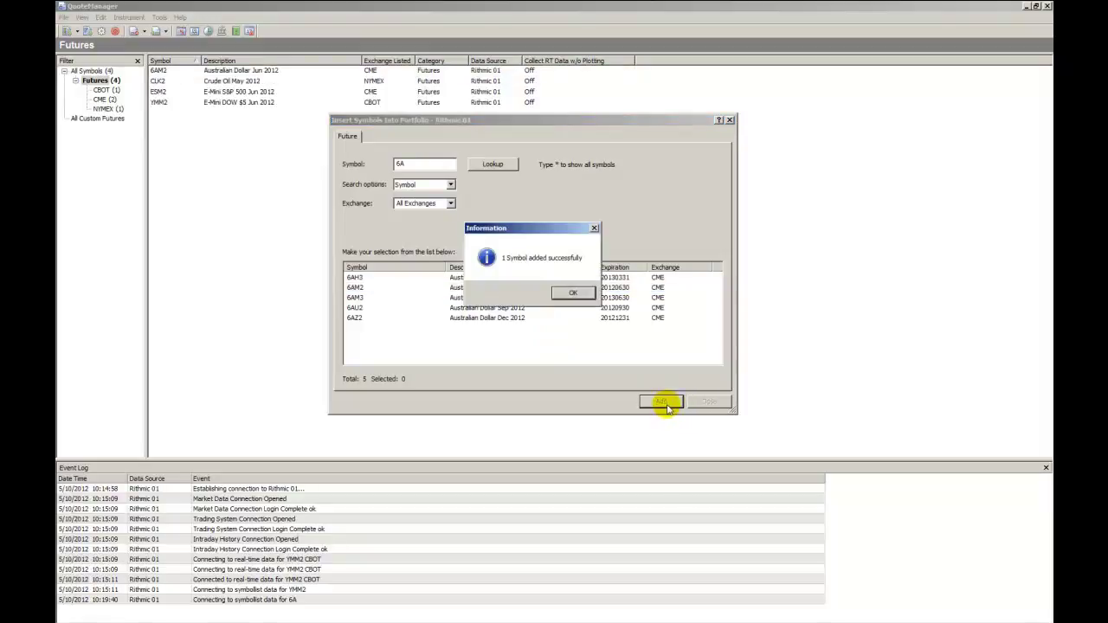
left_click(574, 294)
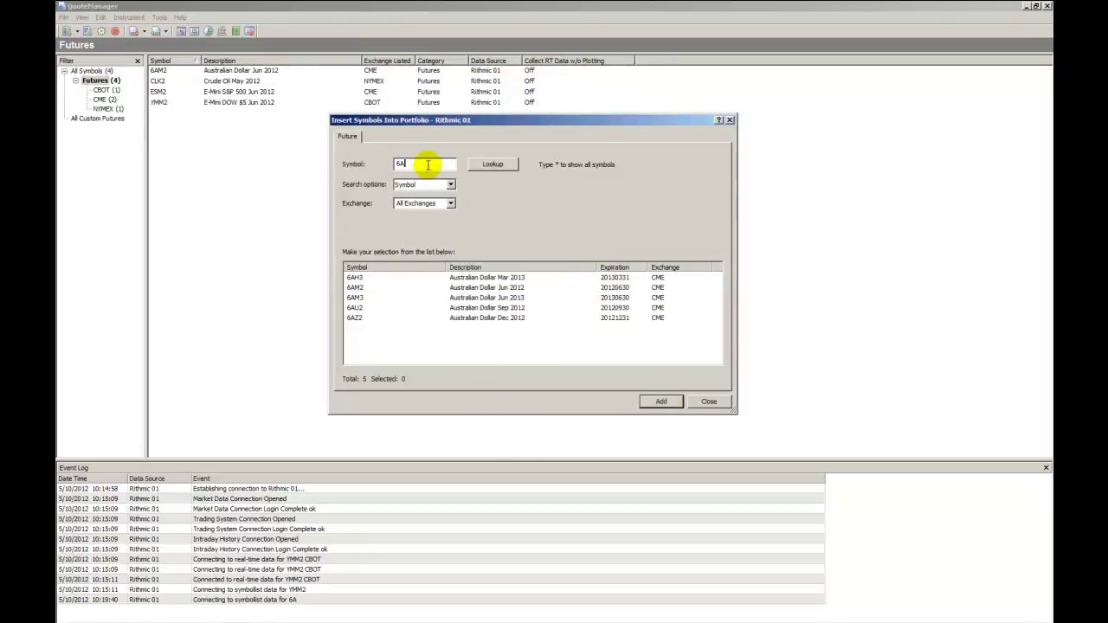
- Change the search to 6B and add the 6BM2 British Pound Jun 2012 contract
key("BackSpace")
type("B")
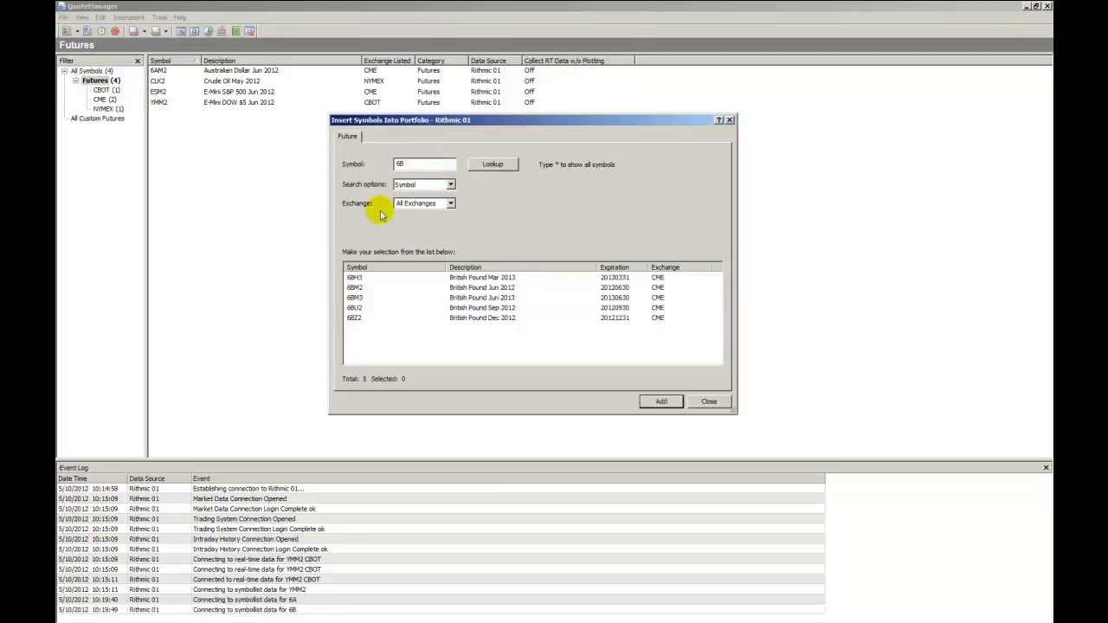
left_click(360, 288)
left_click(662, 402)
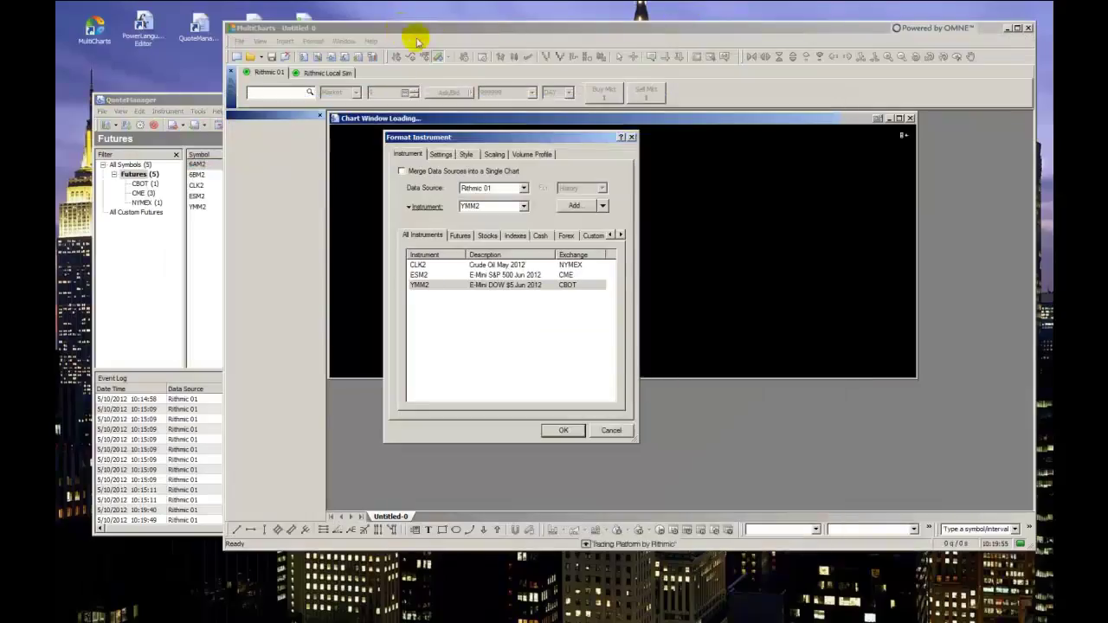
- Create a new chart window plotting 6AM2, then move QuoteManager down and right
left_click(632, 137)
left_click(240, 41)
mouse_move(257, 56)
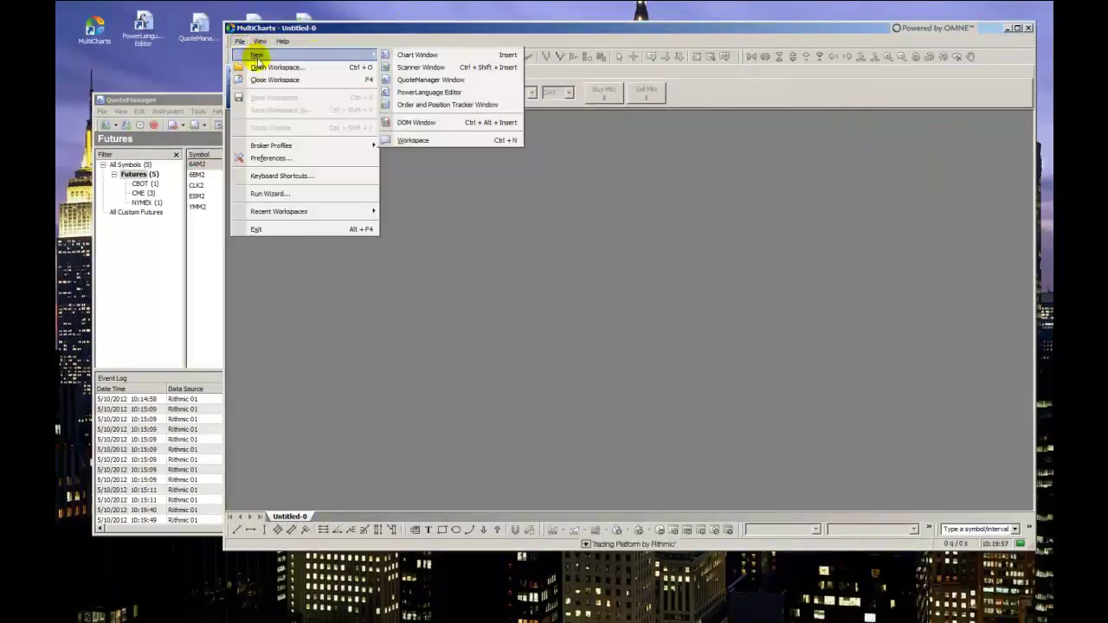
left_click(416, 54)
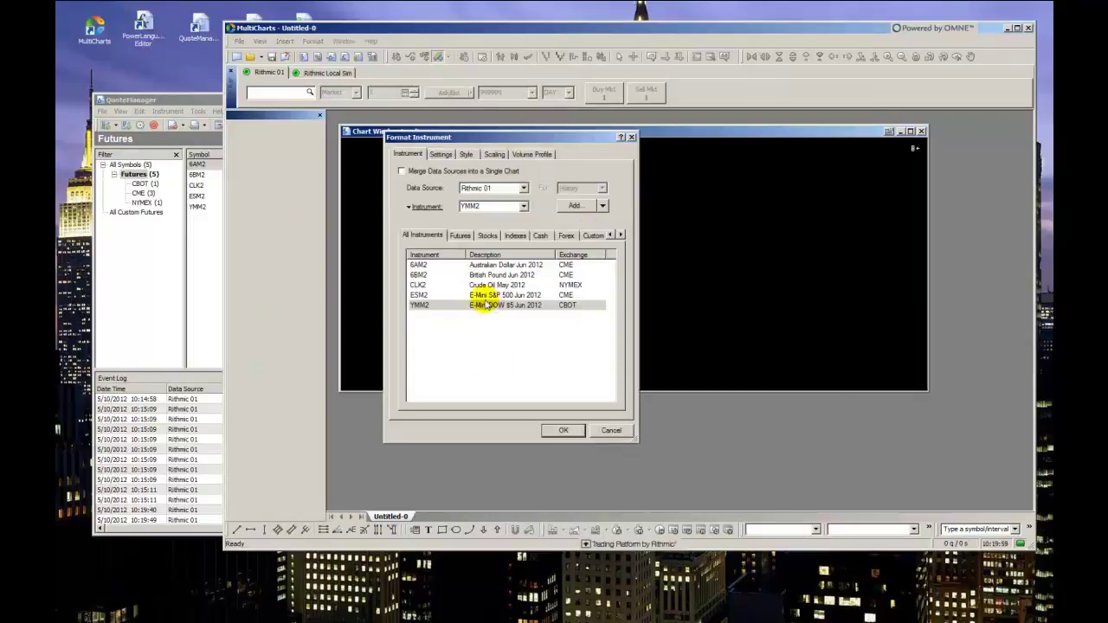
left_click(434, 264)
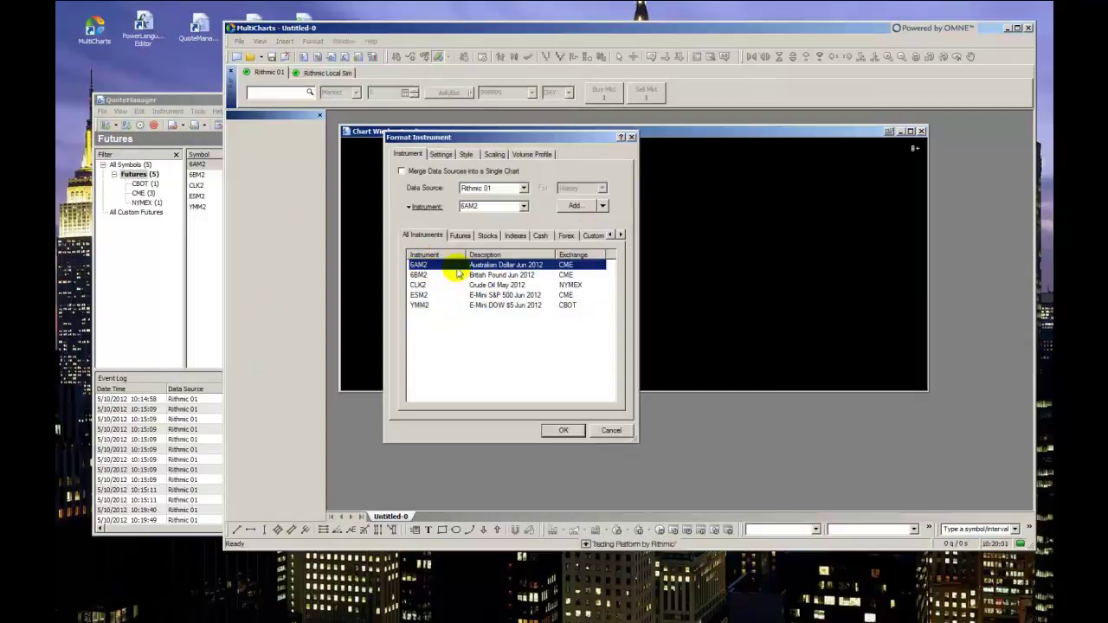
double_click(489, 267)
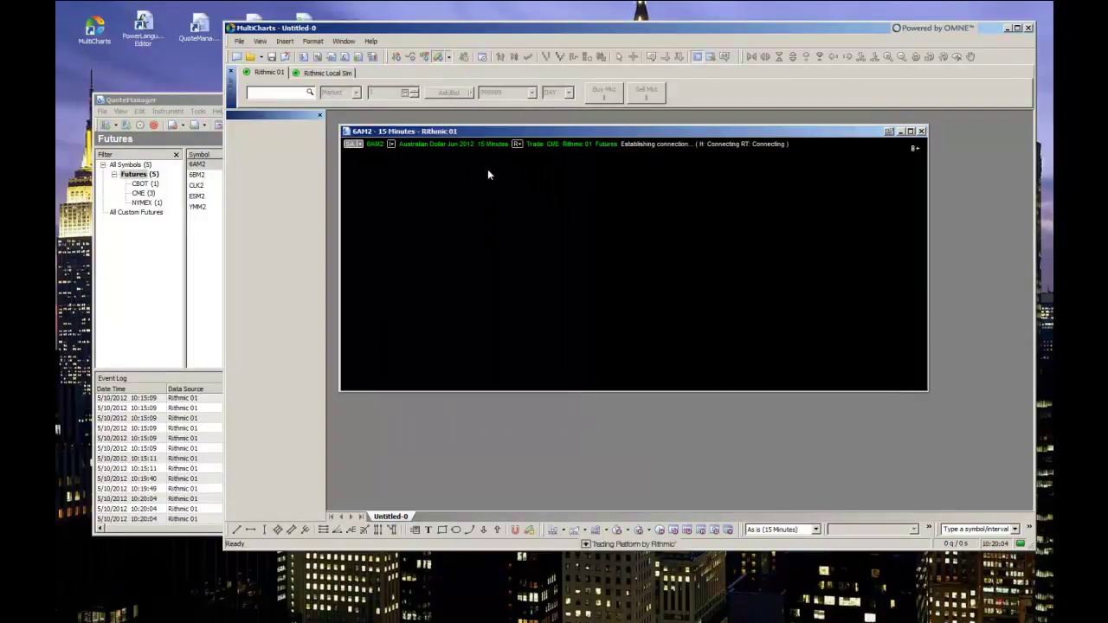
left_click_drag(178, 100, 190, 146)
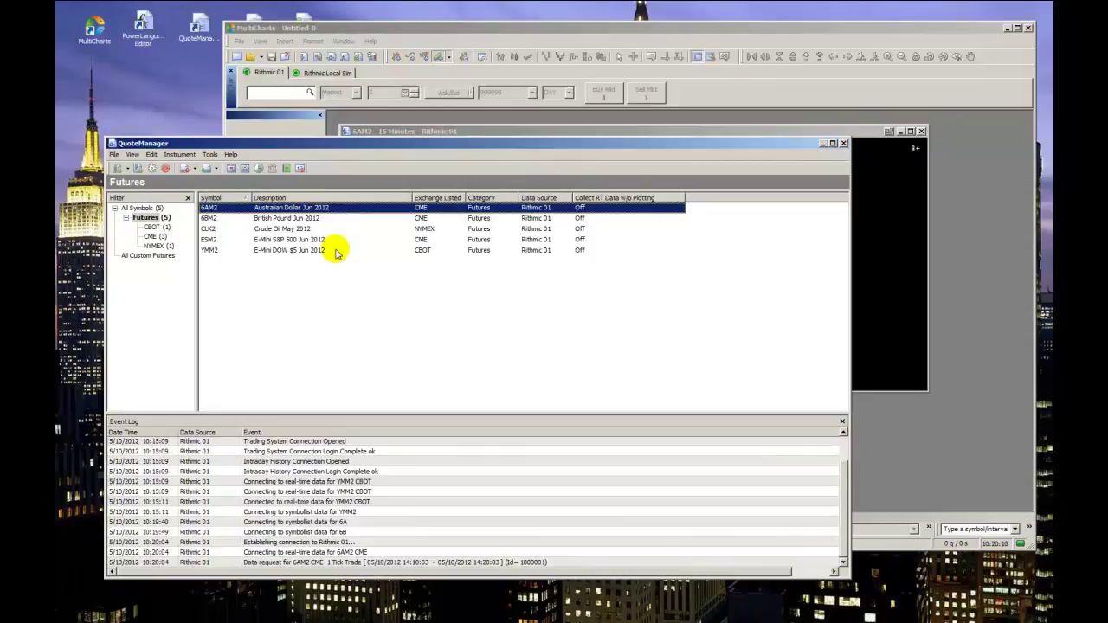
- Edit 6AM2's description to 'Aussie Dollar Jun 2012', reviewing its Settings and Sessions tabs
right_click(290, 212)
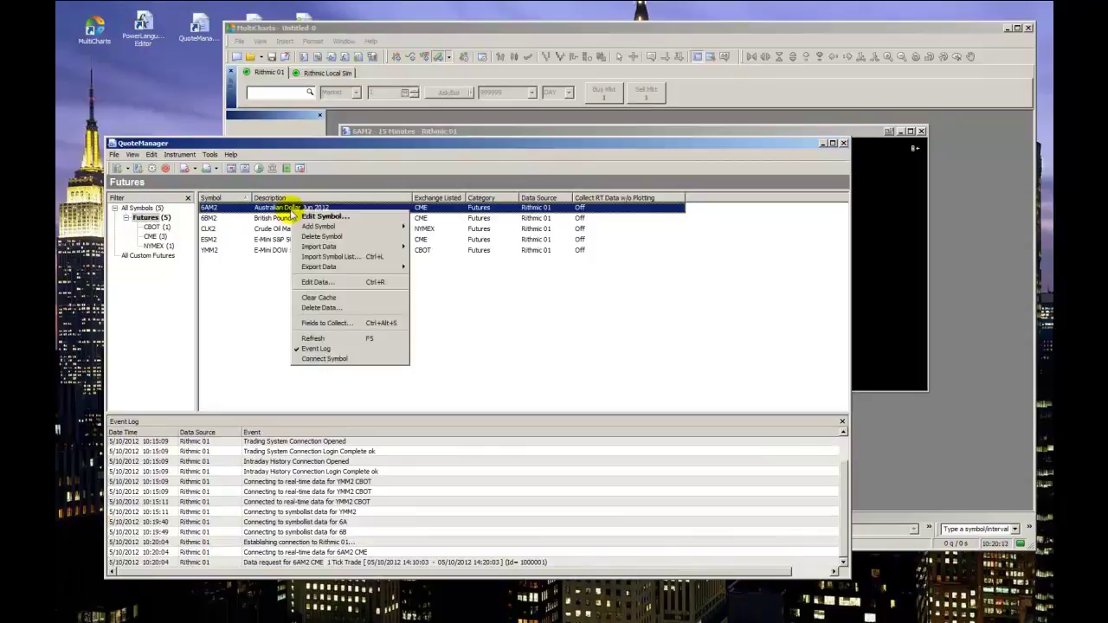
left_click(309, 217)
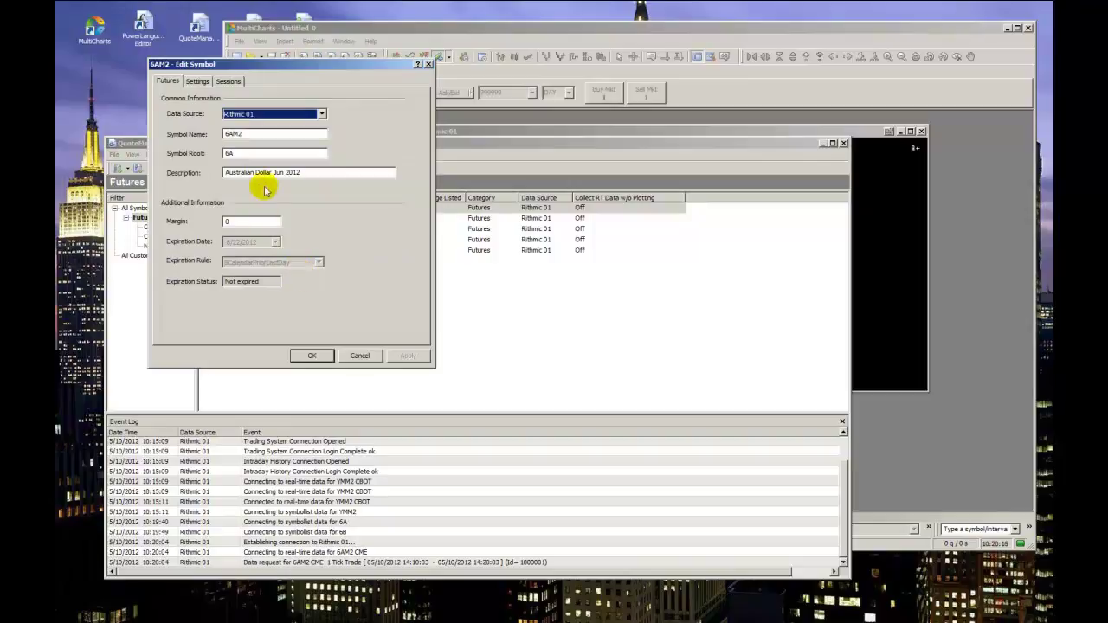
left_click_drag(254, 173, 241, 172)
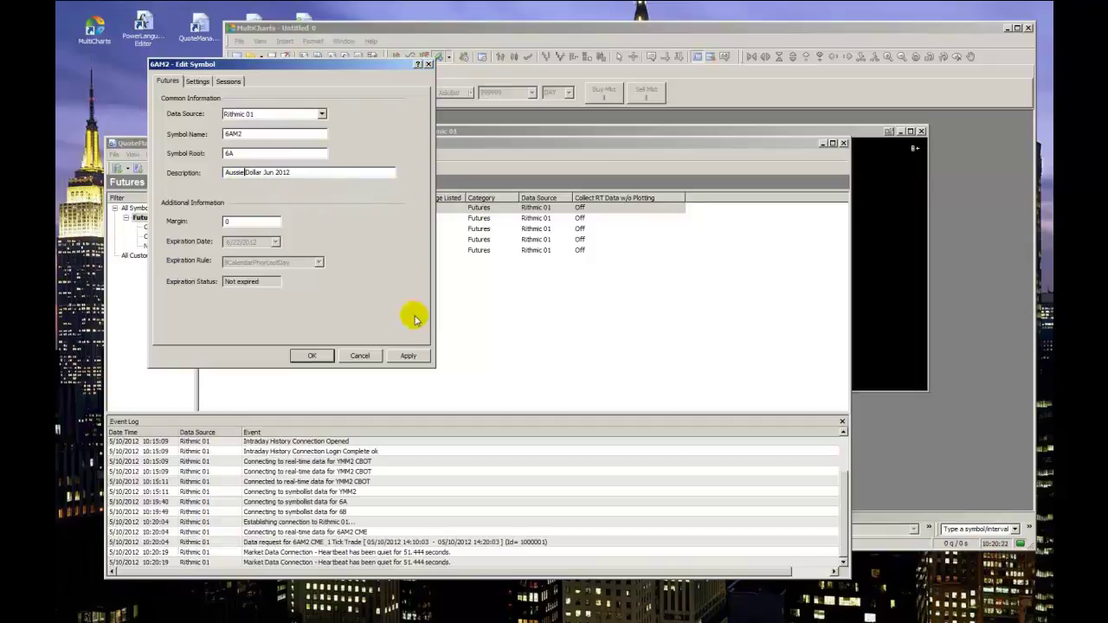
left_click(408, 355)
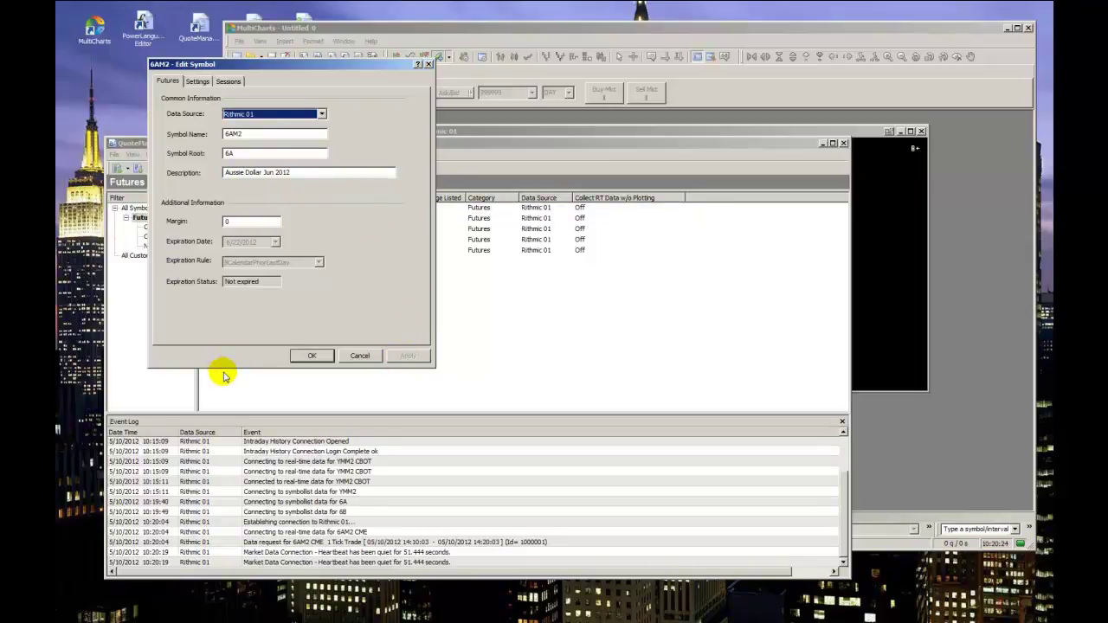
left_click(197, 80)
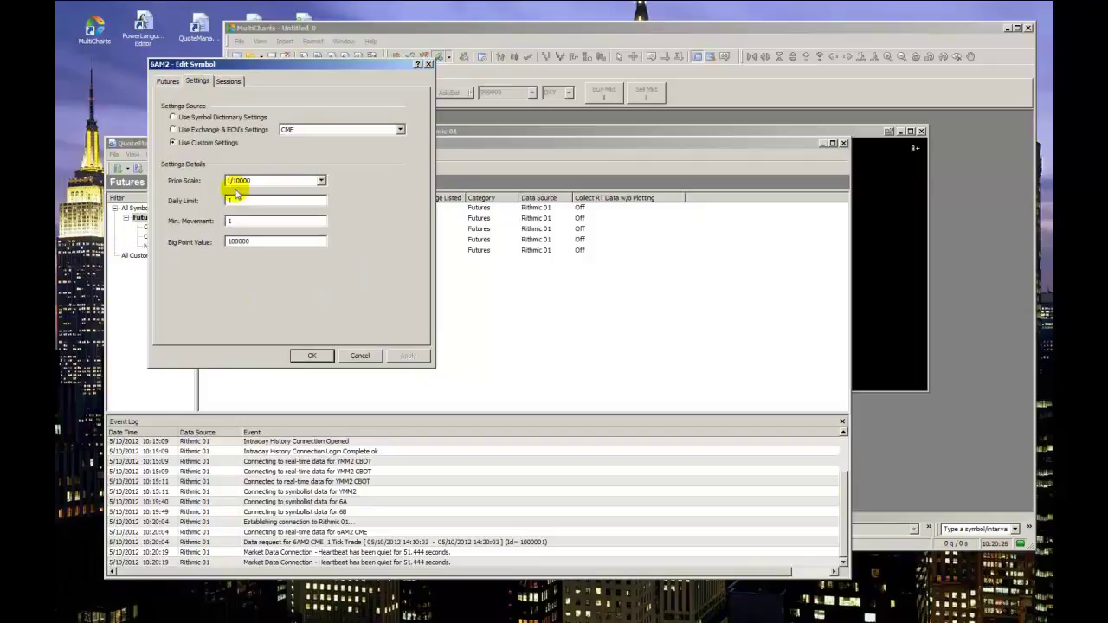
left_click(230, 80)
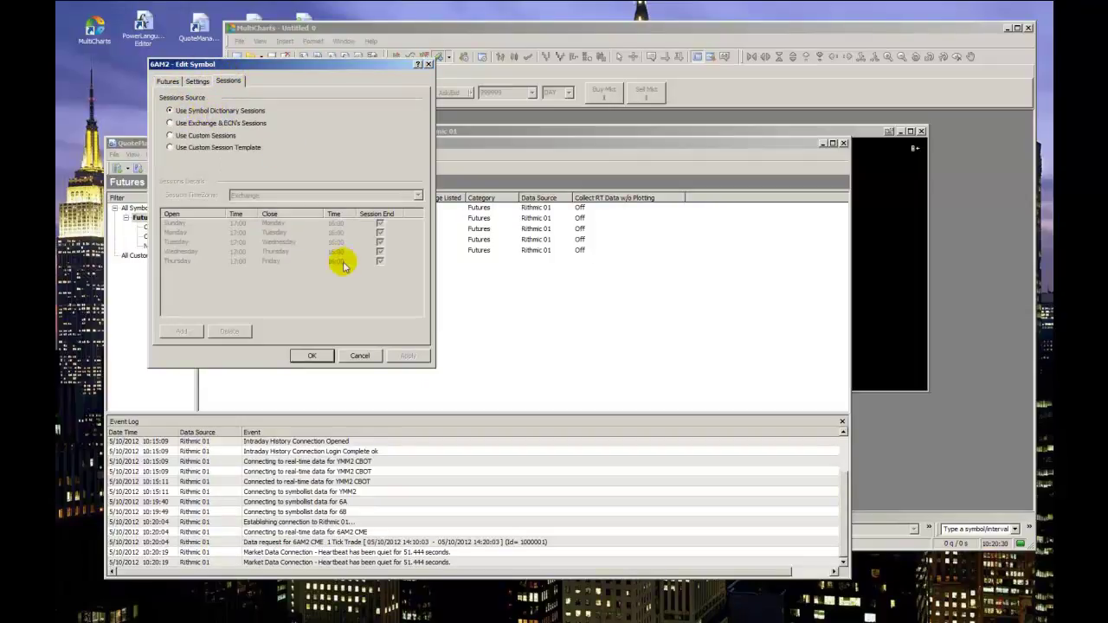
left_click(168, 81)
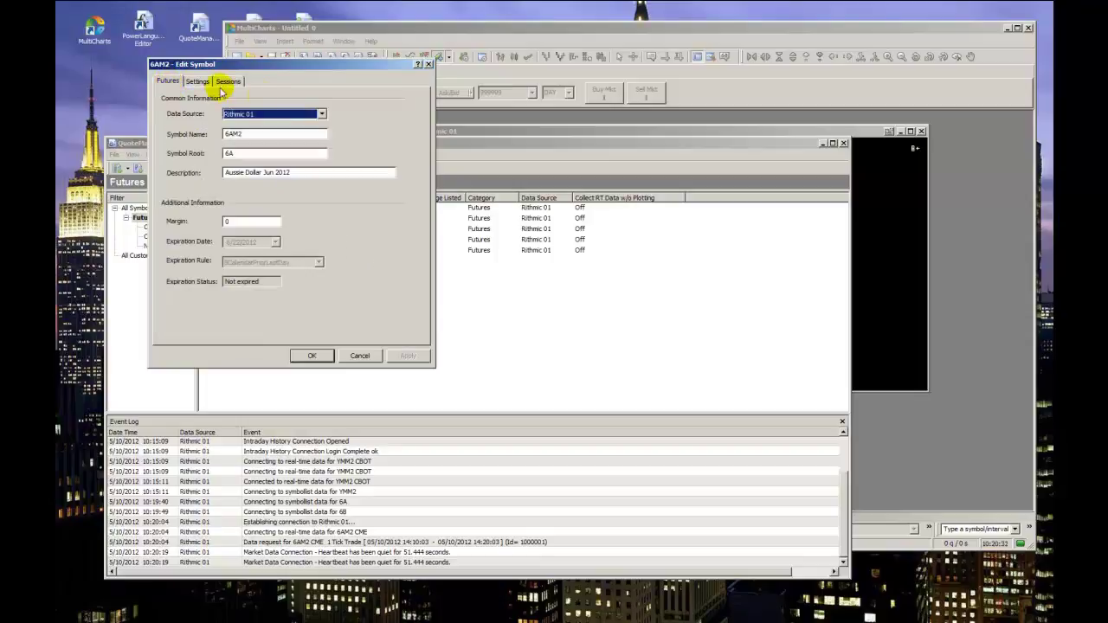
left_click(312, 355)
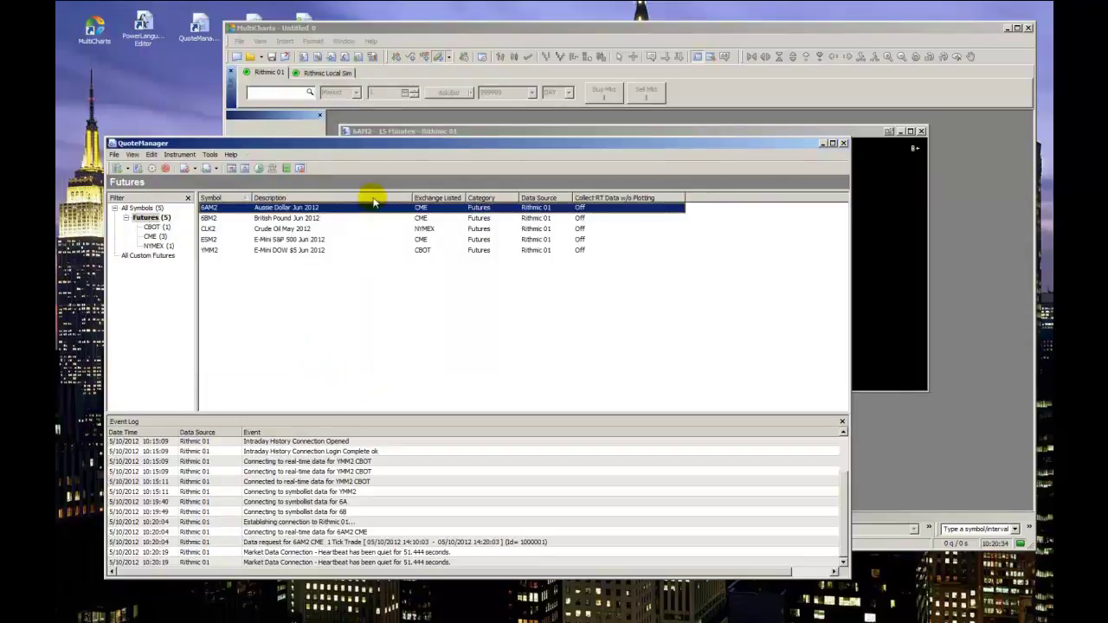
- Add an Expiration Date column placed before Collect RT Data, and enlarge the event log
right_click(373, 199)
left_click(394, 230)
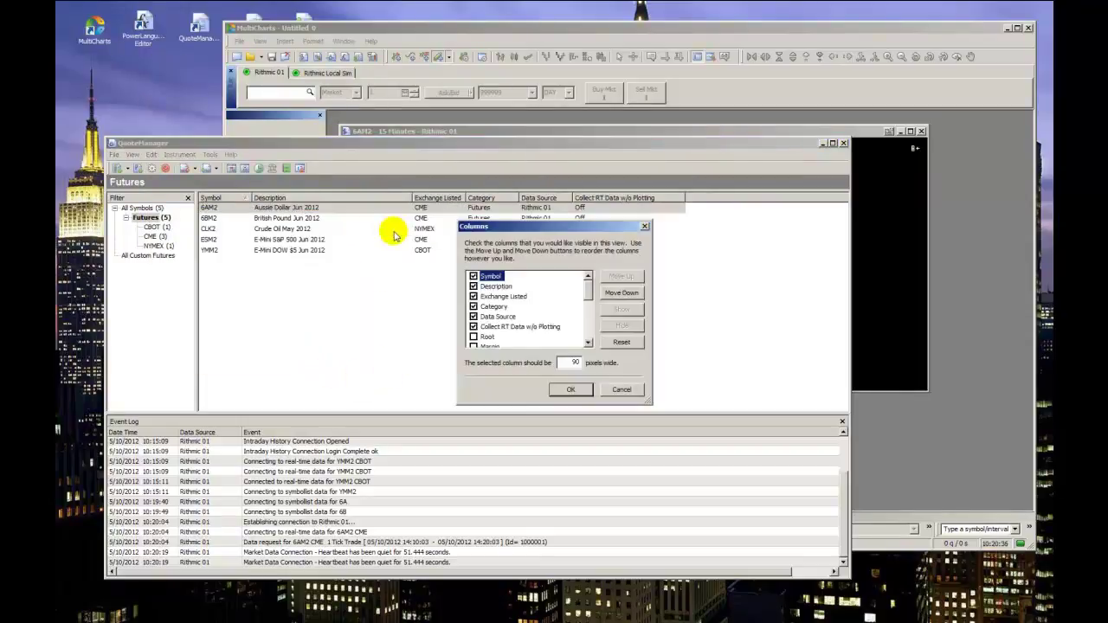
left_click_drag(592, 297, 593, 310)
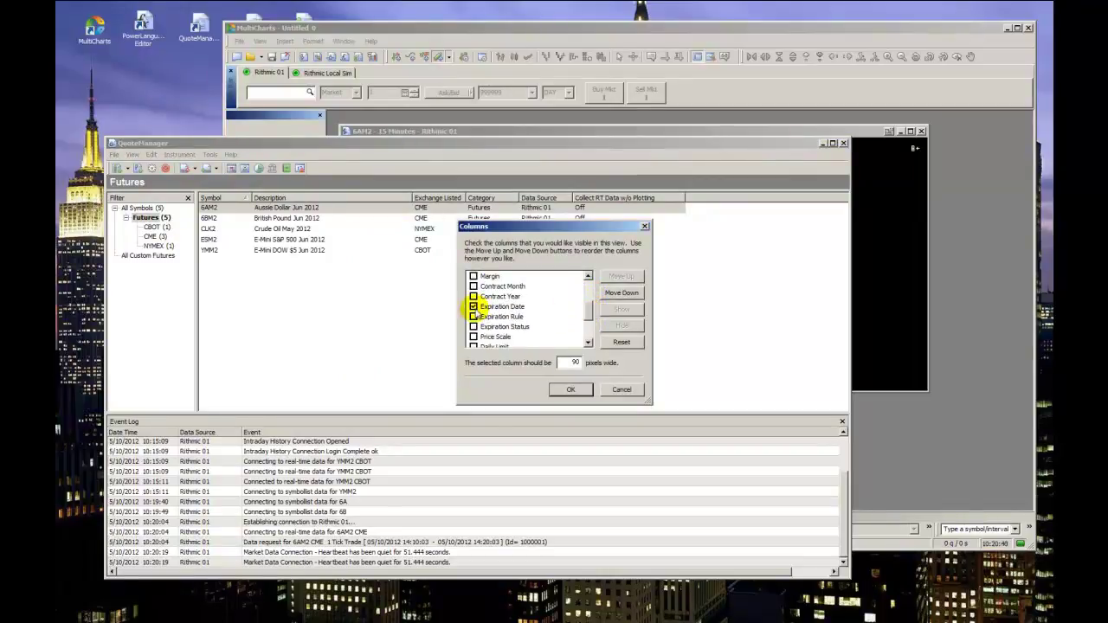
left_click(571, 390)
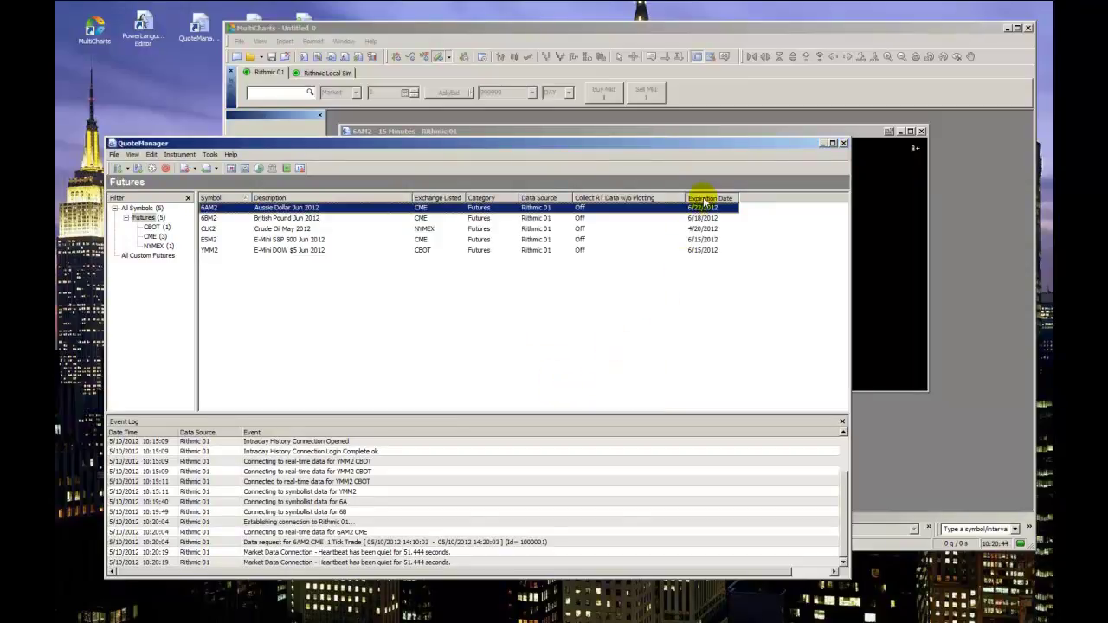
left_click_drag(706, 201, 597, 201)
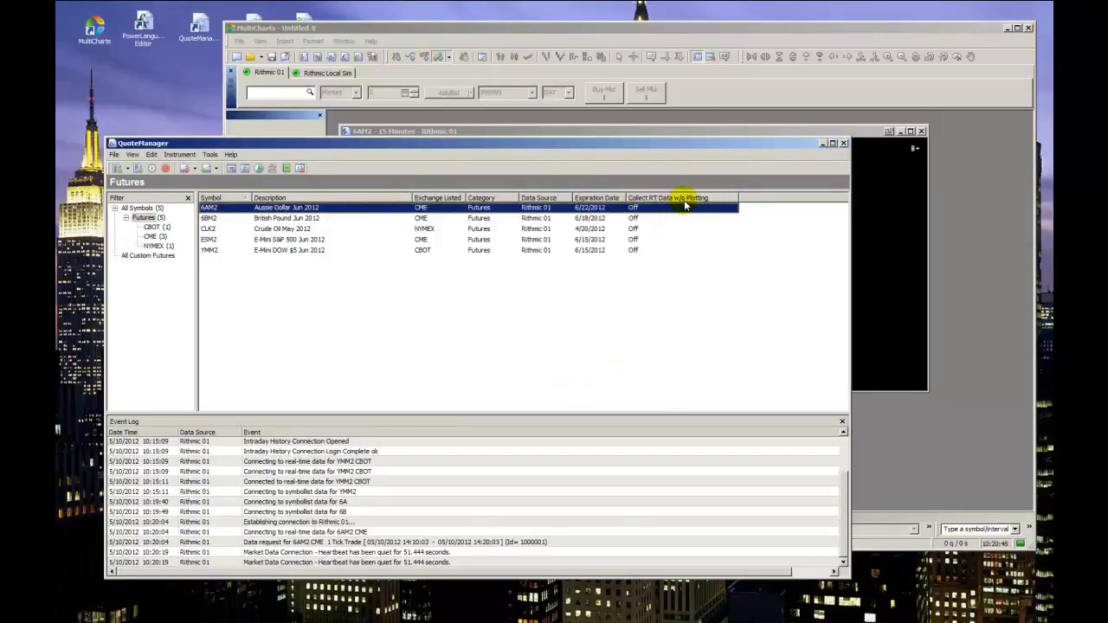
left_click_drag(322, 415, 325, 316)
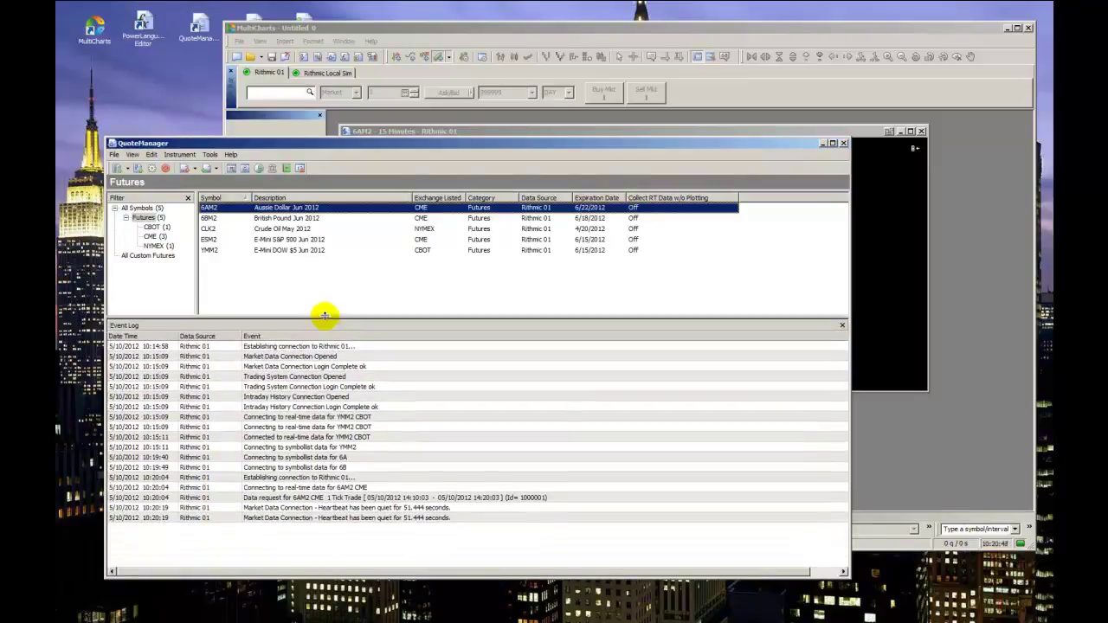
left_click_drag(415, 143, 394, 162)
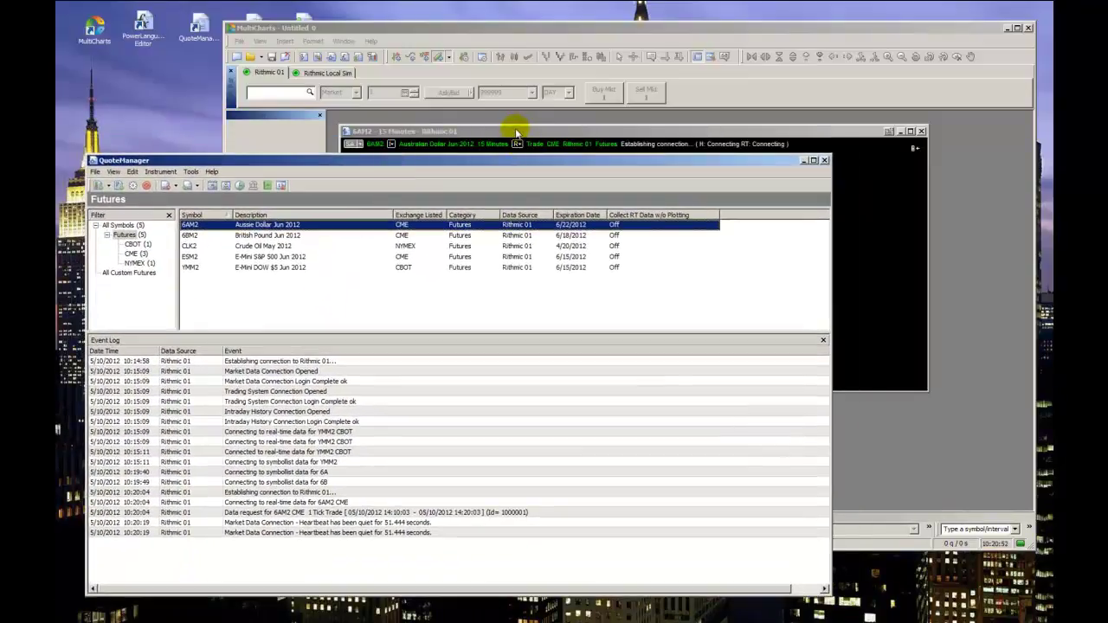
- Make QuoteManager's symbol table taller, then open Format Instruments on the 6AM2 chart
left_click(516, 131)
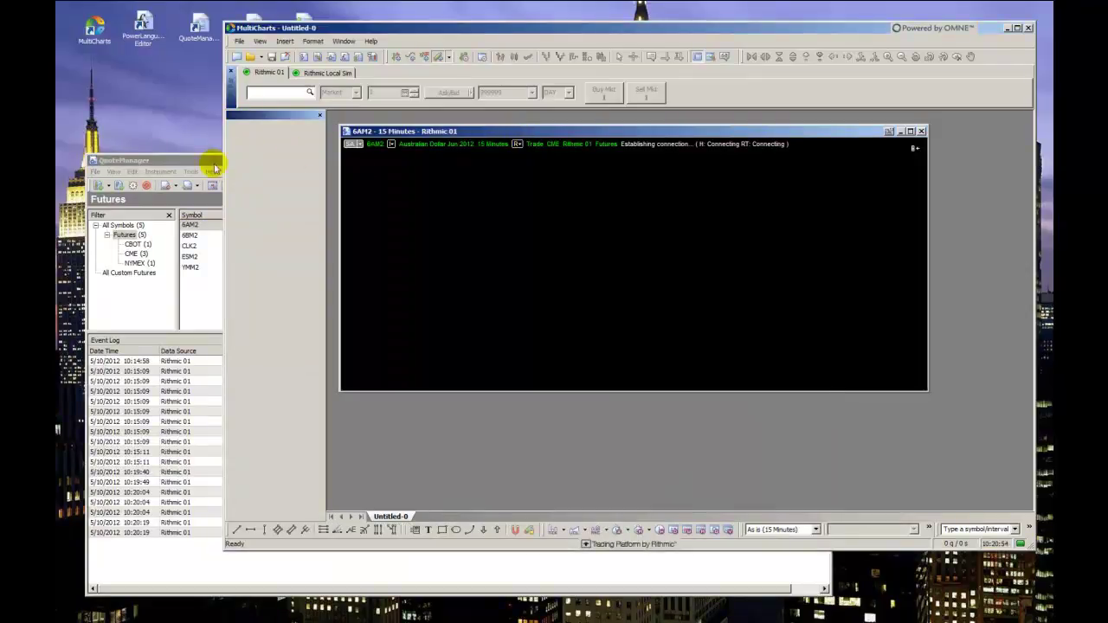
left_click_drag(215, 167, 203, 139)
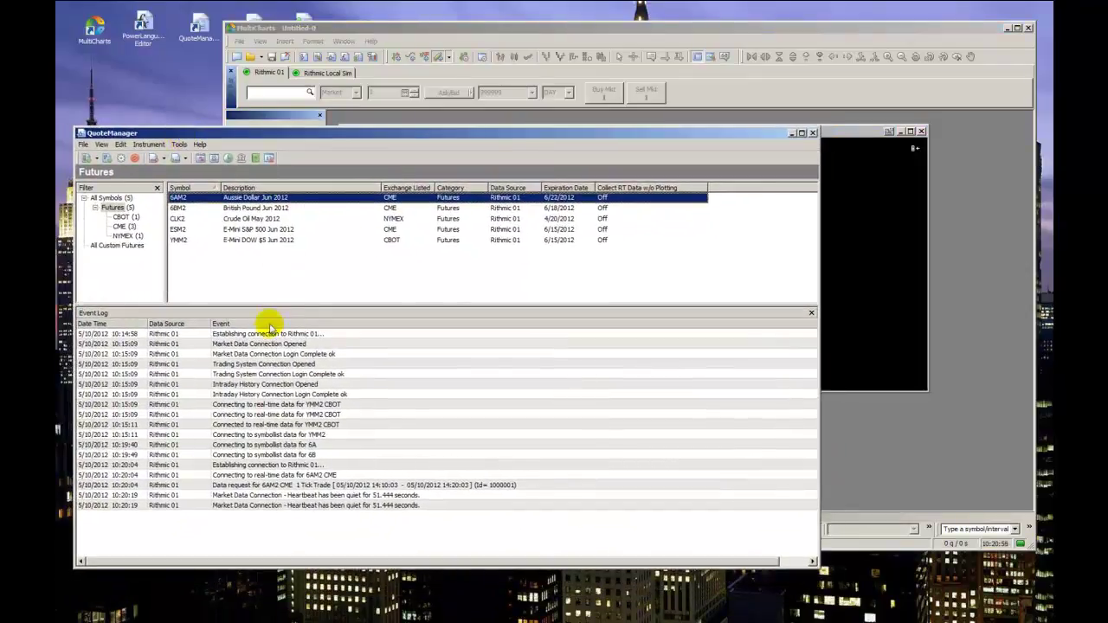
left_click_drag(278, 305, 285, 345)
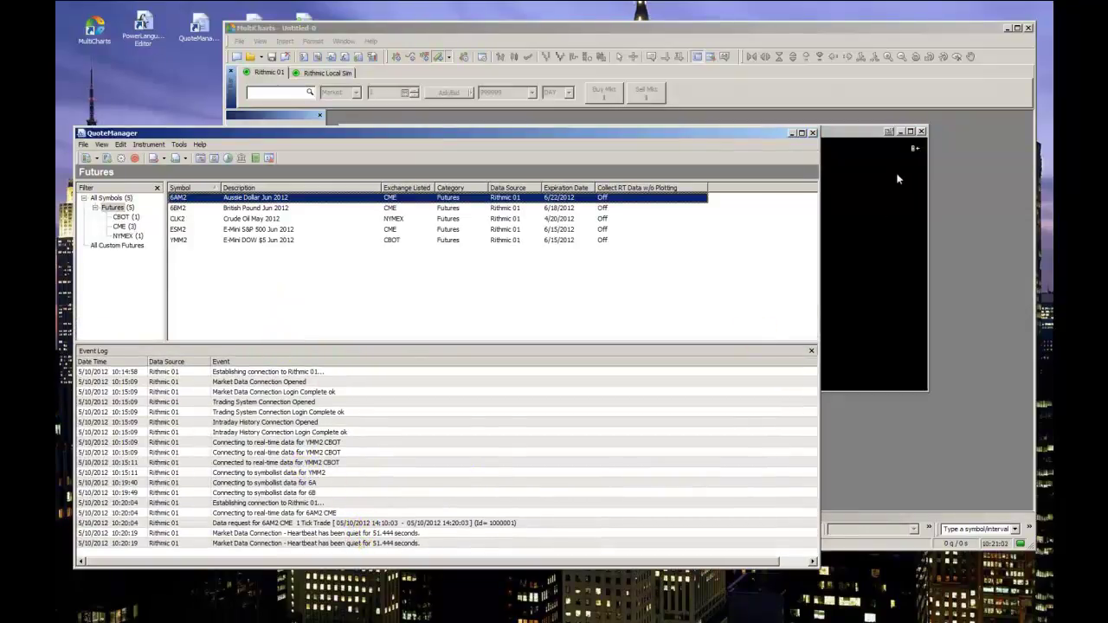
left_click_drag(747, 29, 796, 21)
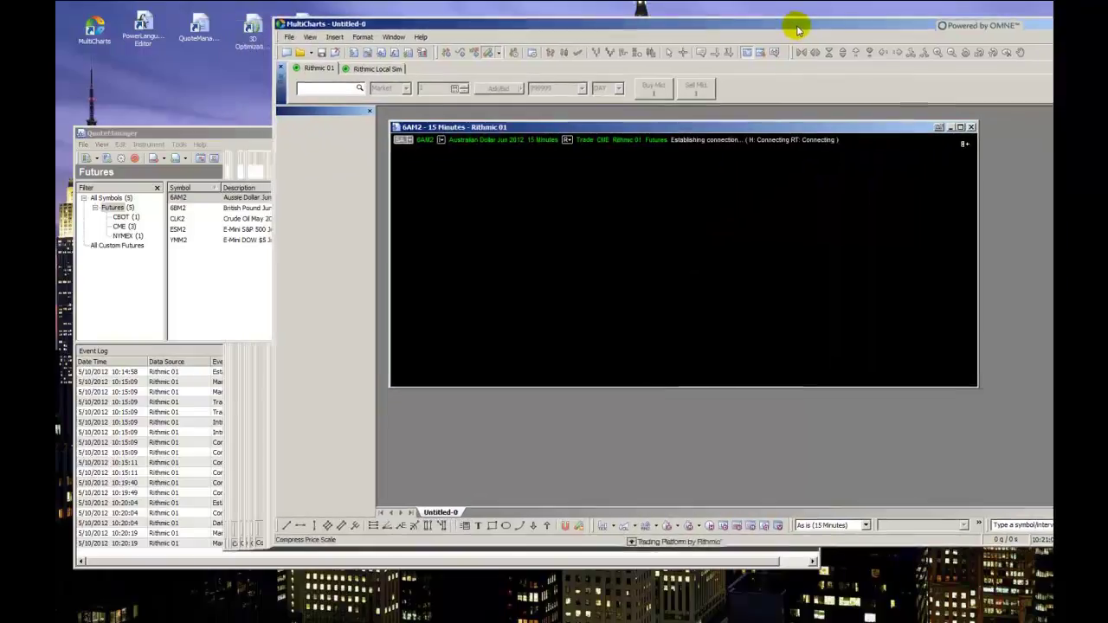
right_click(620, 224)
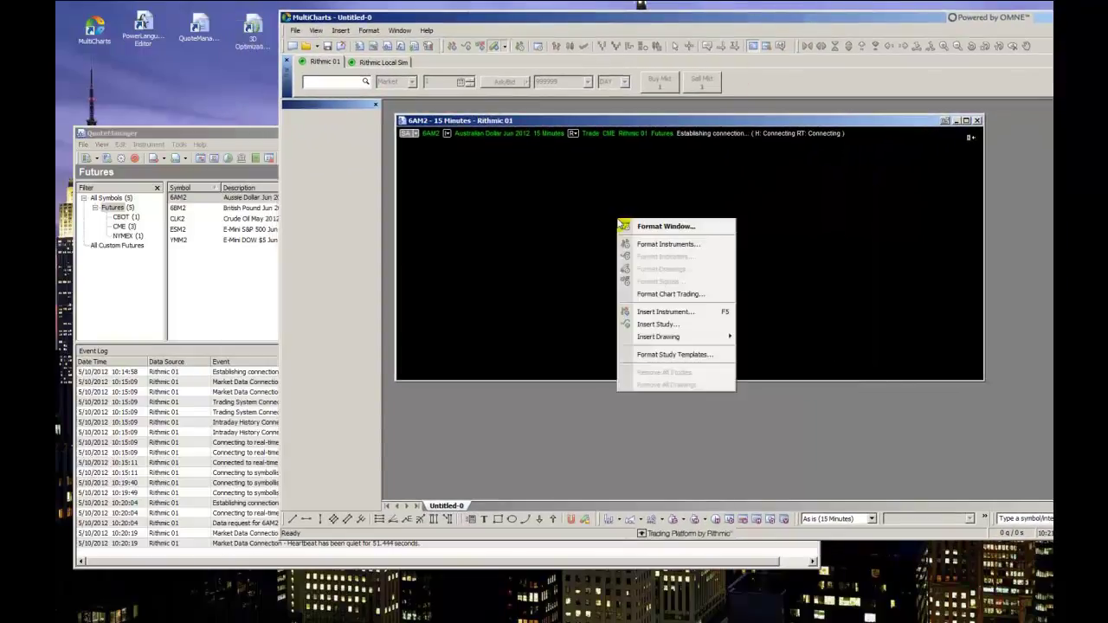
left_click(667, 244)
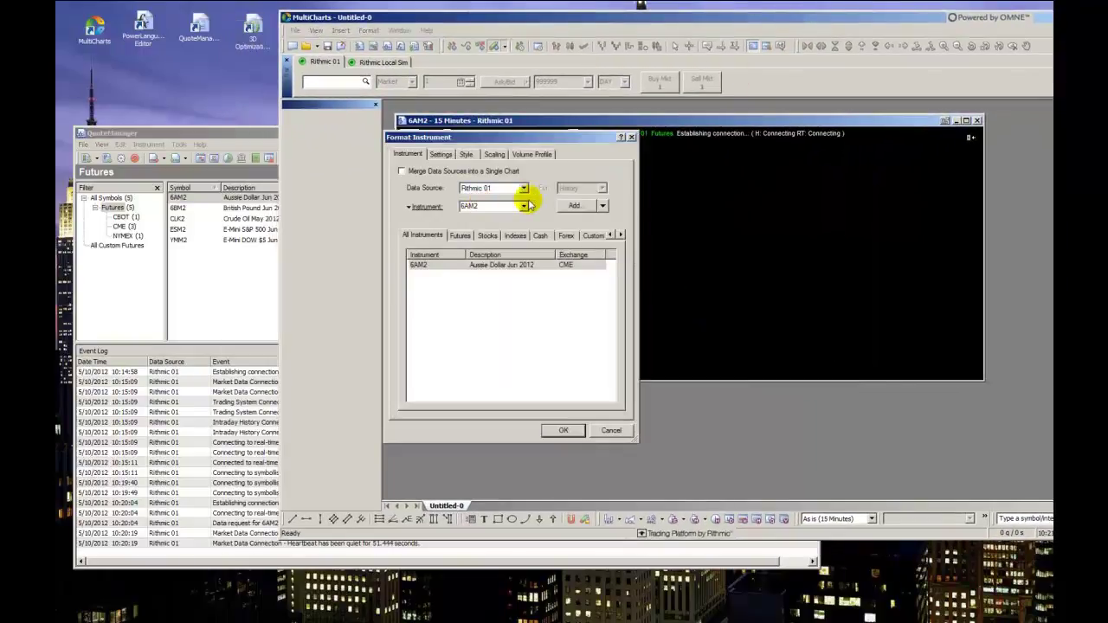
- Close Format Instrument, open a new YMM2 DOM window on Rithmic Local Sim, and refocus QuoteManager
left_click(631, 137)
left_click(296, 30)
mouse_move(310, 45)
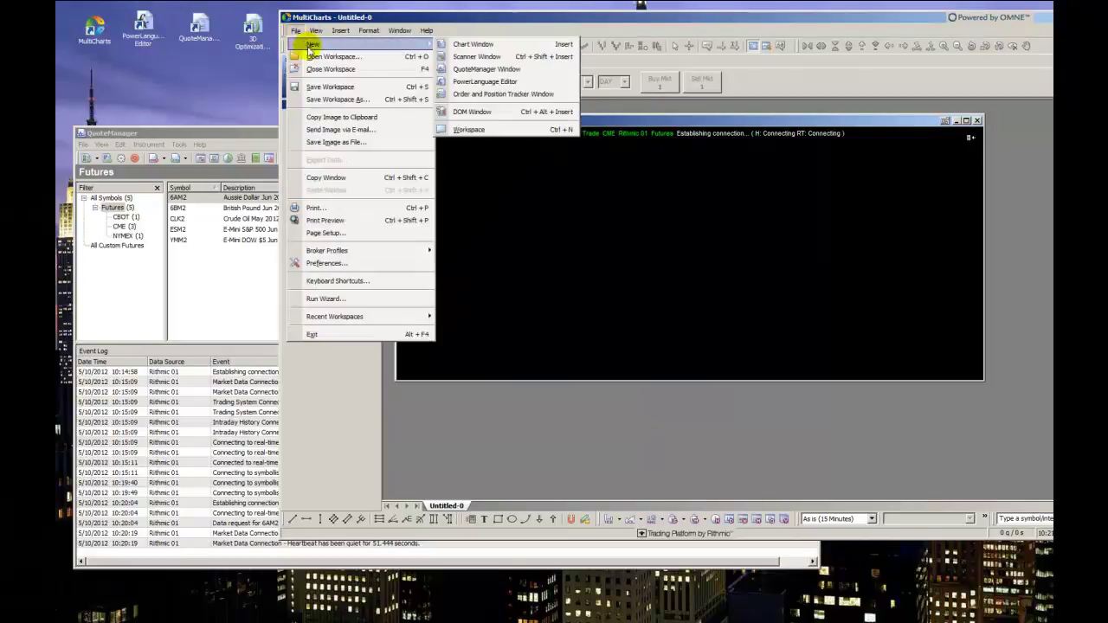
left_click(472, 111)
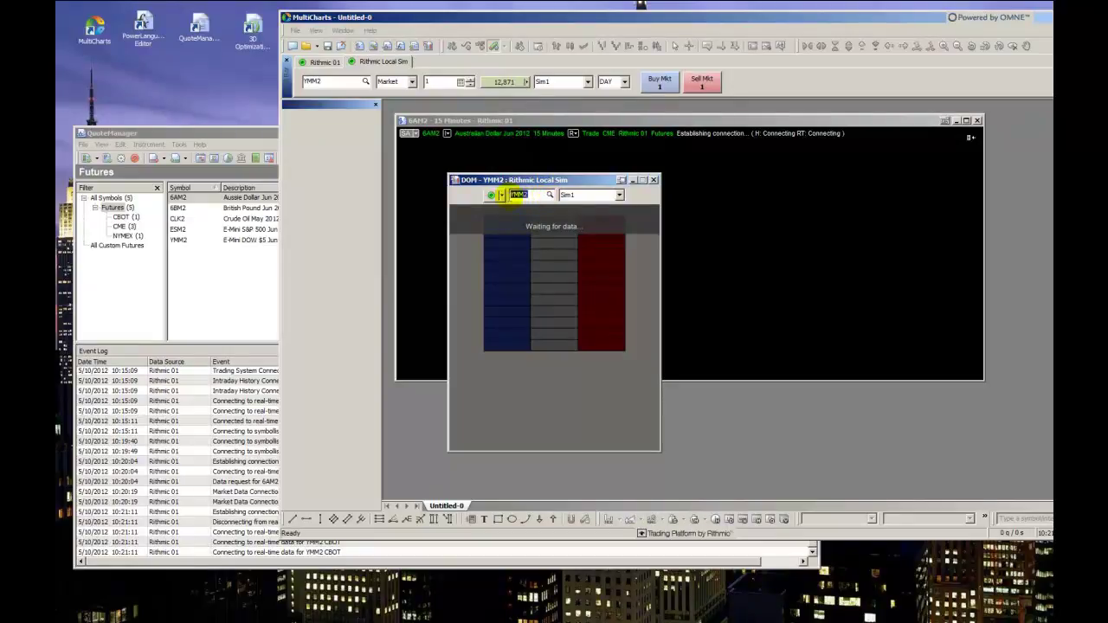
left_click(500, 194)
left_click(502, 197)
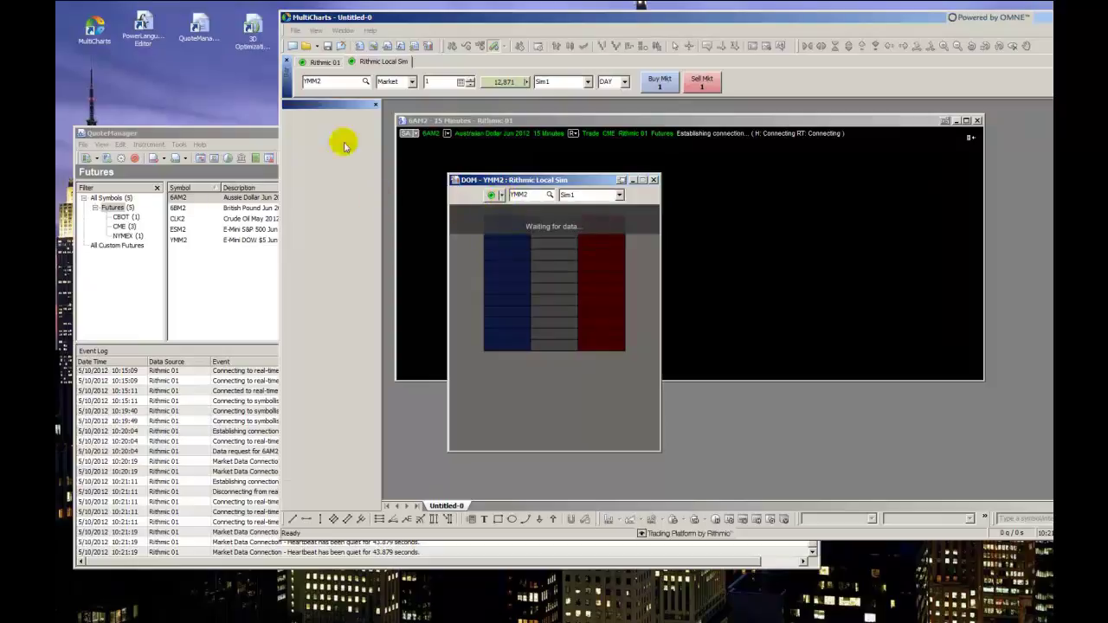
left_click_drag(373, 18, 503, 45)
left_click(310, 374)
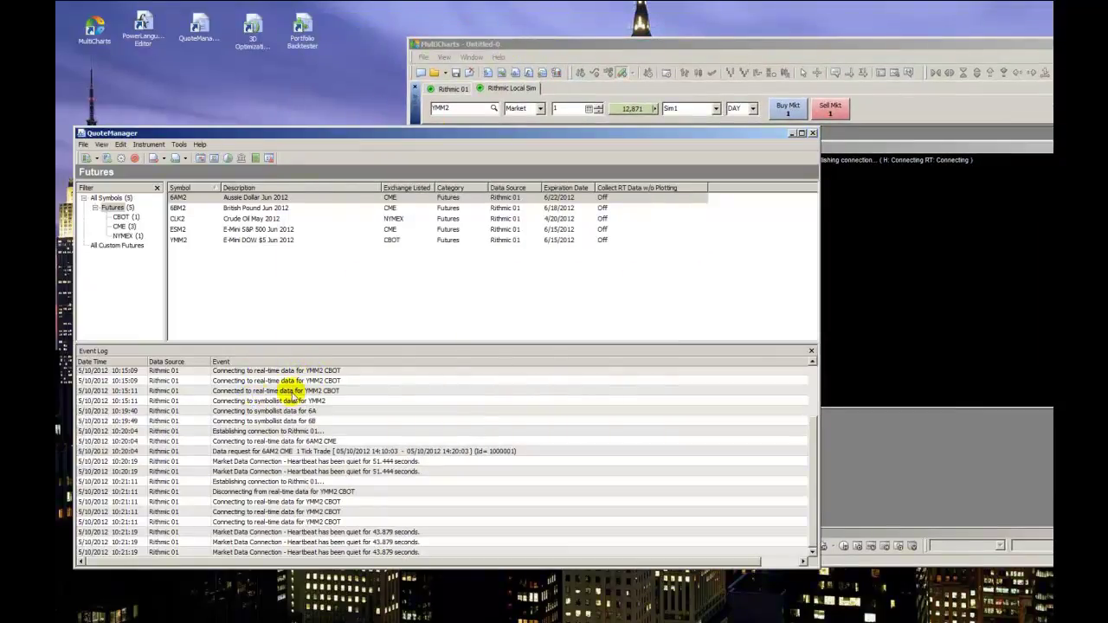
- Check the Rithmic 01 symbol roots in the Symbol Dictionary, then close it
left_click(181, 144)
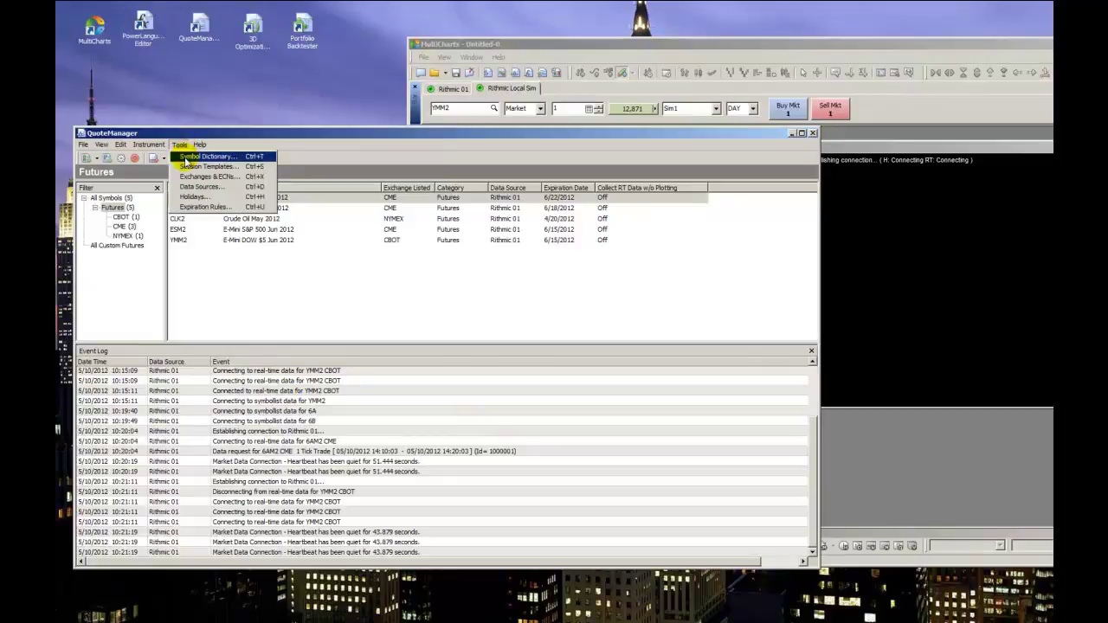
left_click(187, 156)
left_click(519, 229)
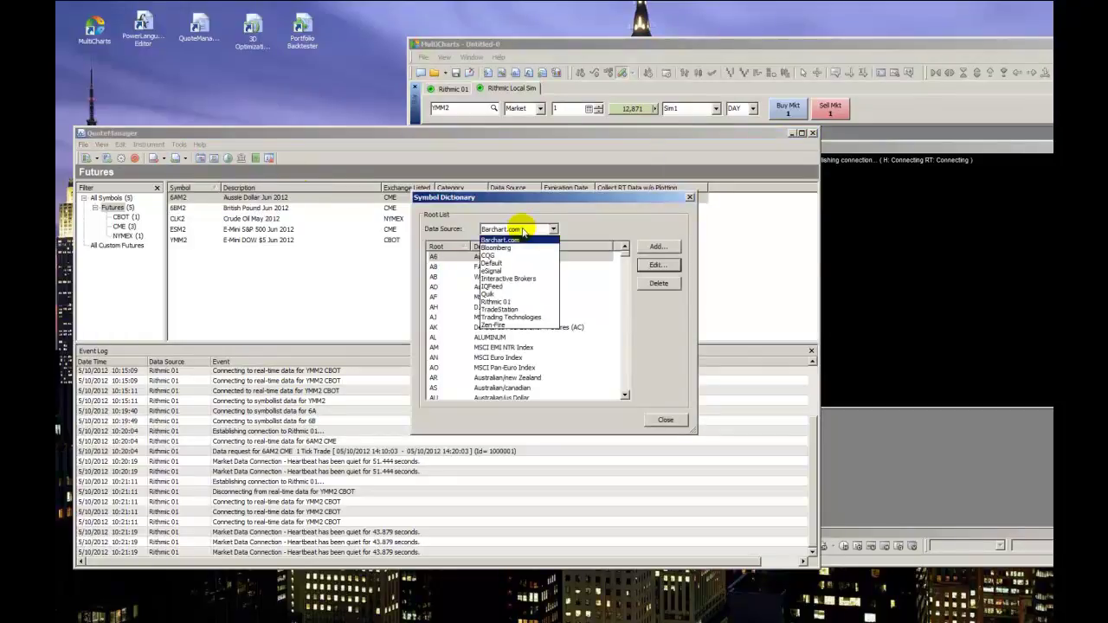
left_click(501, 308)
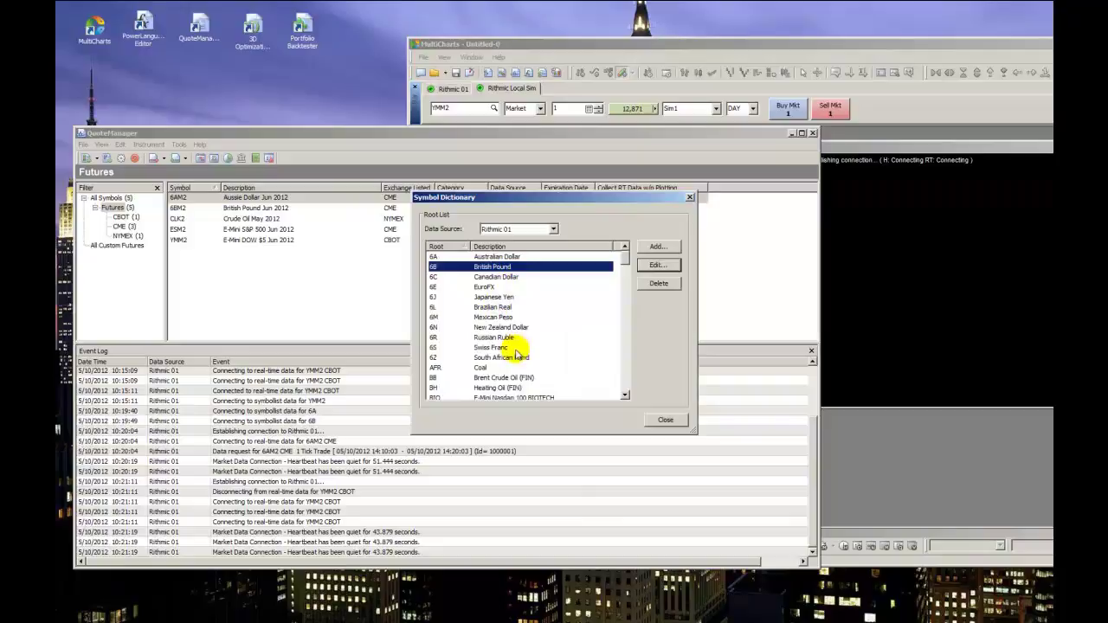
left_click(690, 198)
- Open Custom Session Templates and browse them, selecting CBOT: Interest Rate Fut. & Opt. (Electronic)
left_click(181, 145)
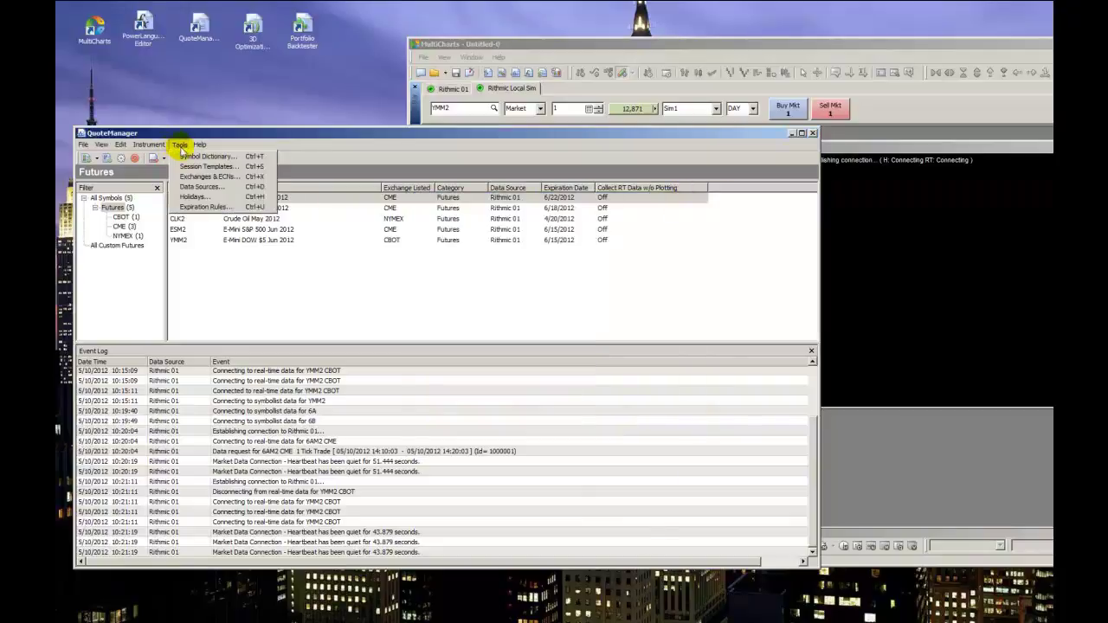
left_click(187, 167)
left_click(516, 321)
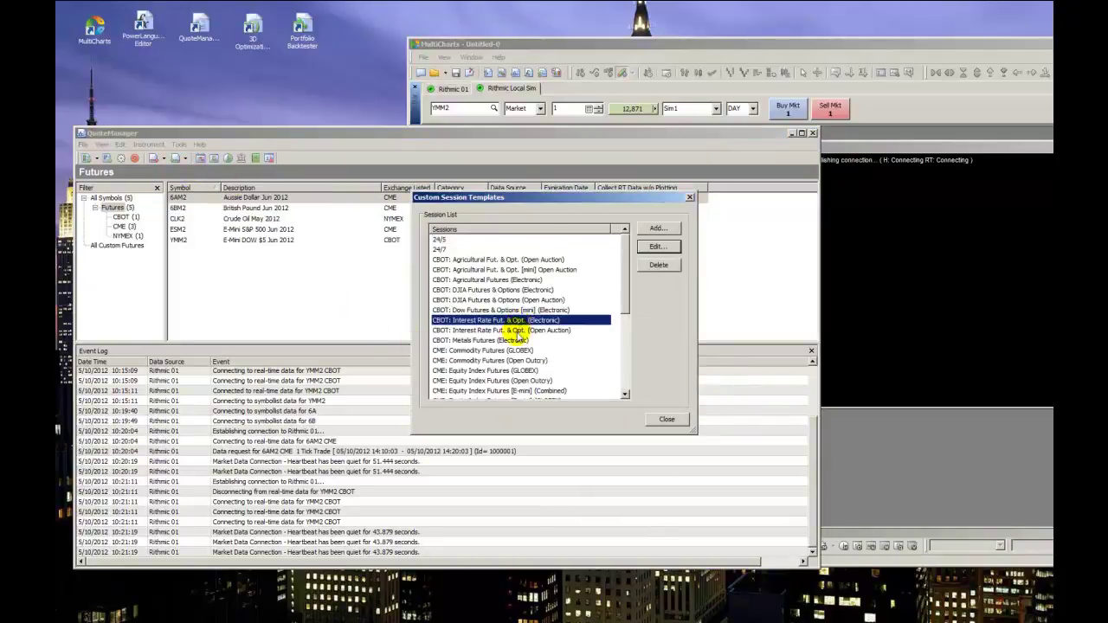
scroll(518, 333, "down", 5)
scroll(518, 334, "up", 5)
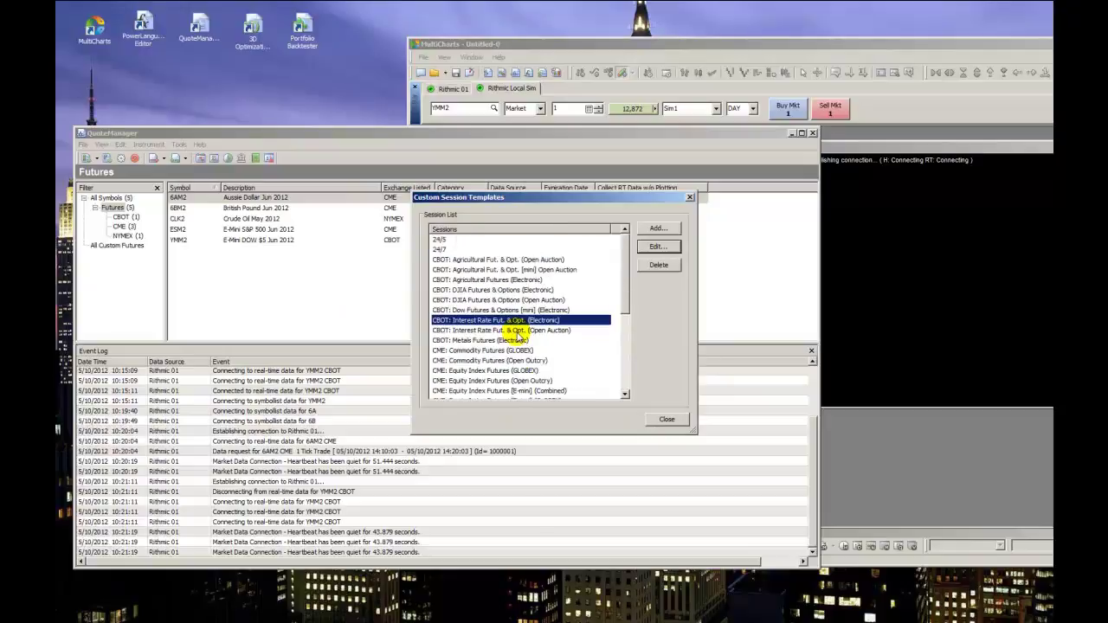
- Close Session Templates, make the YMM2 DOM taller, minimize MultiCharts and rearrange the windows
left_click(690, 200)
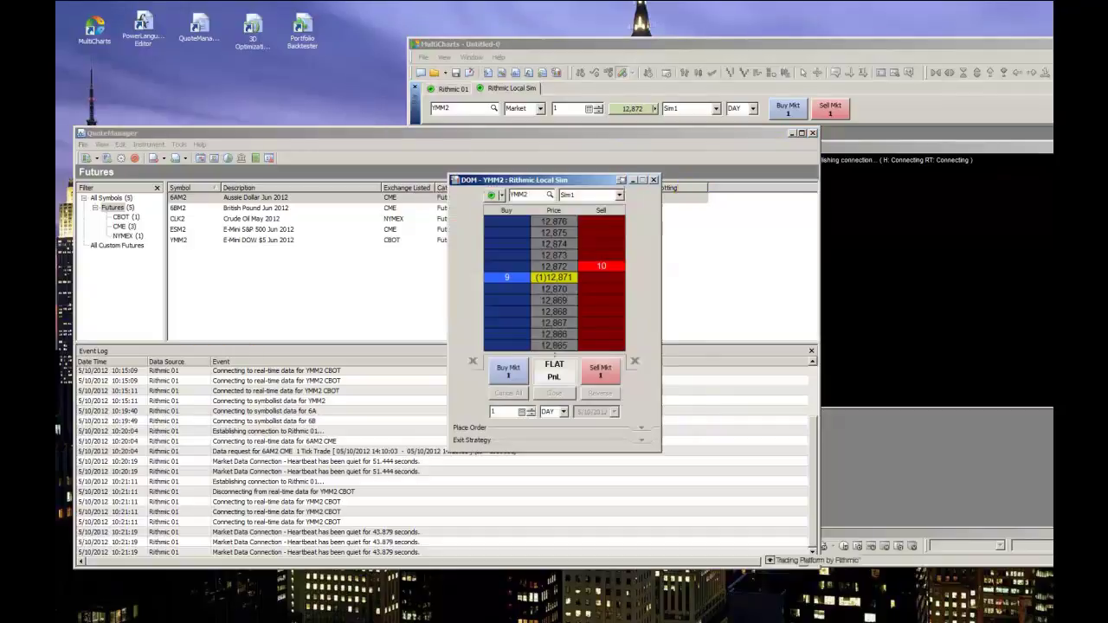
left_click_drag(468, 174, 896, 148)
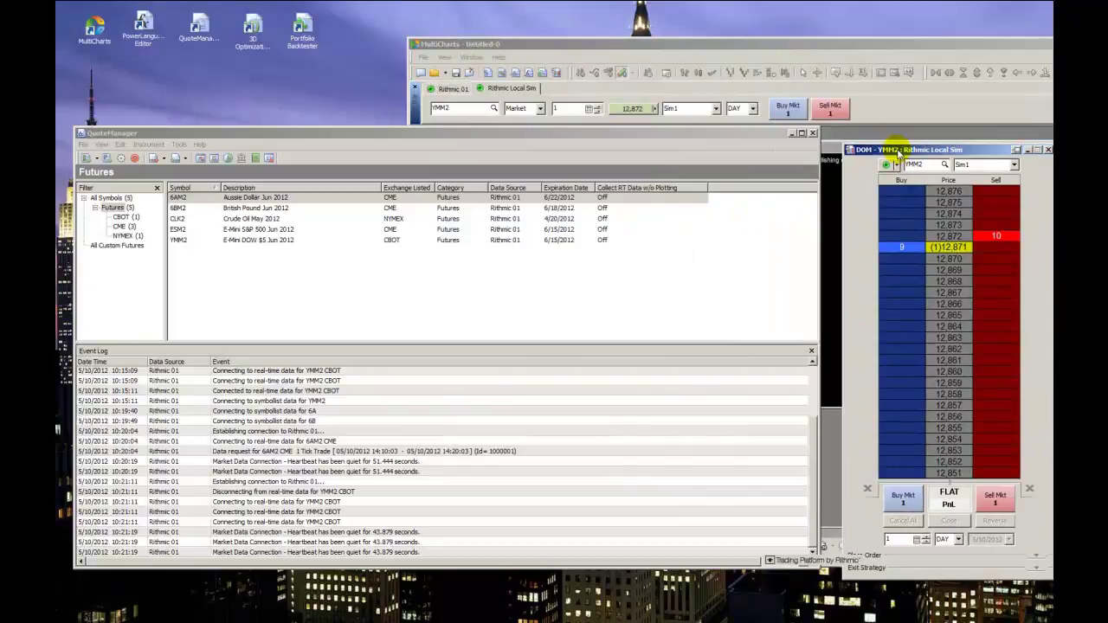
left_click(1020, 47)
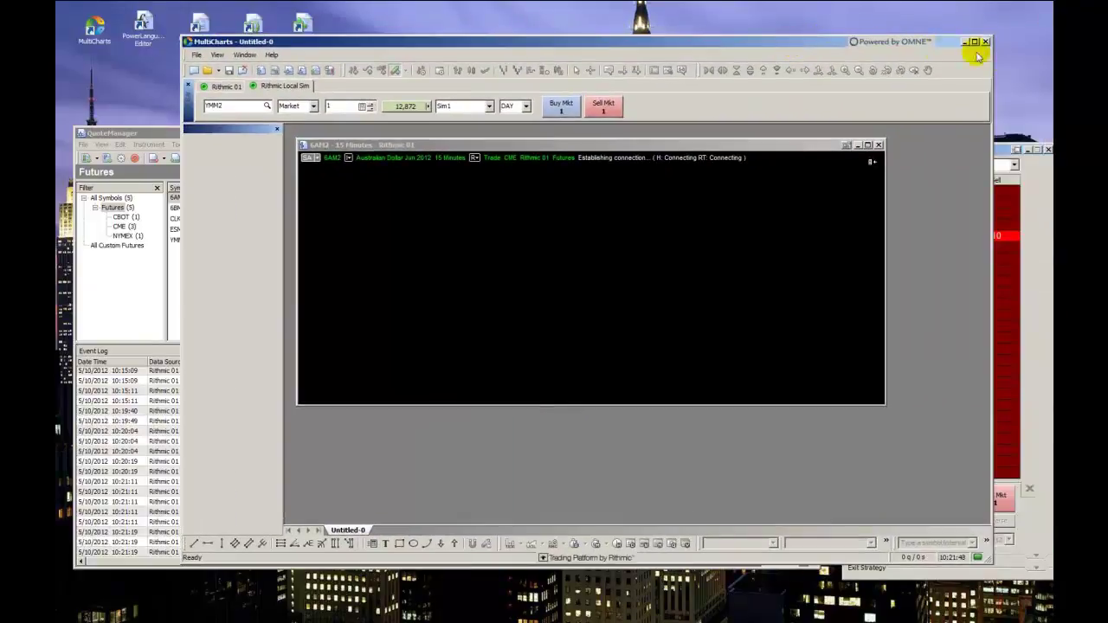
left_click(966, 43)
left_click_drag(941, 144, 935, 52)
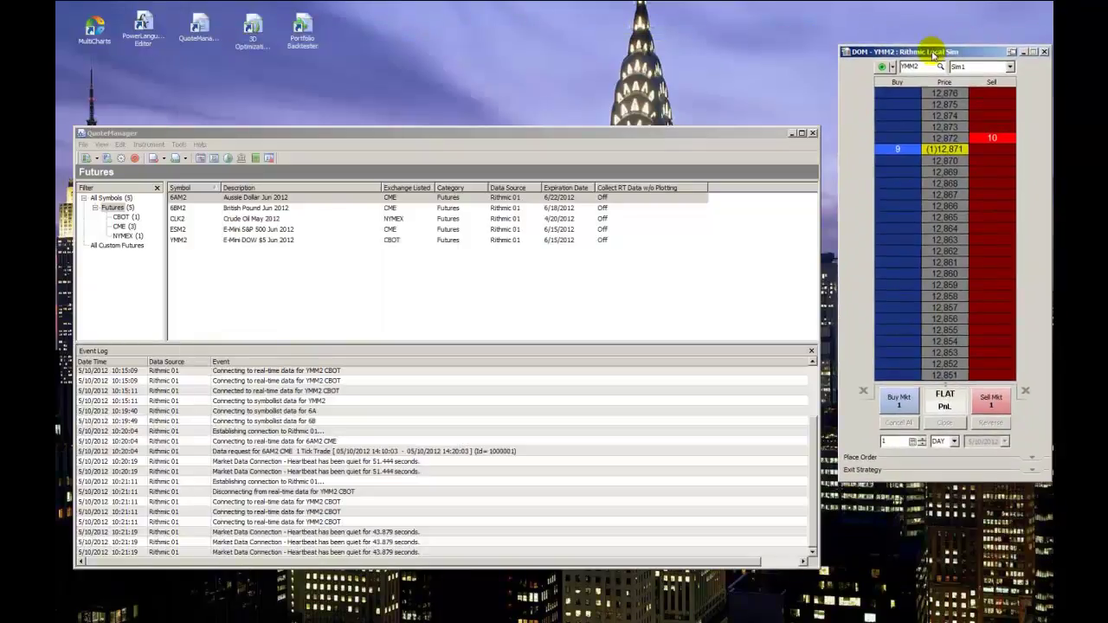
left_click_drag(746, 127, 751, 63)
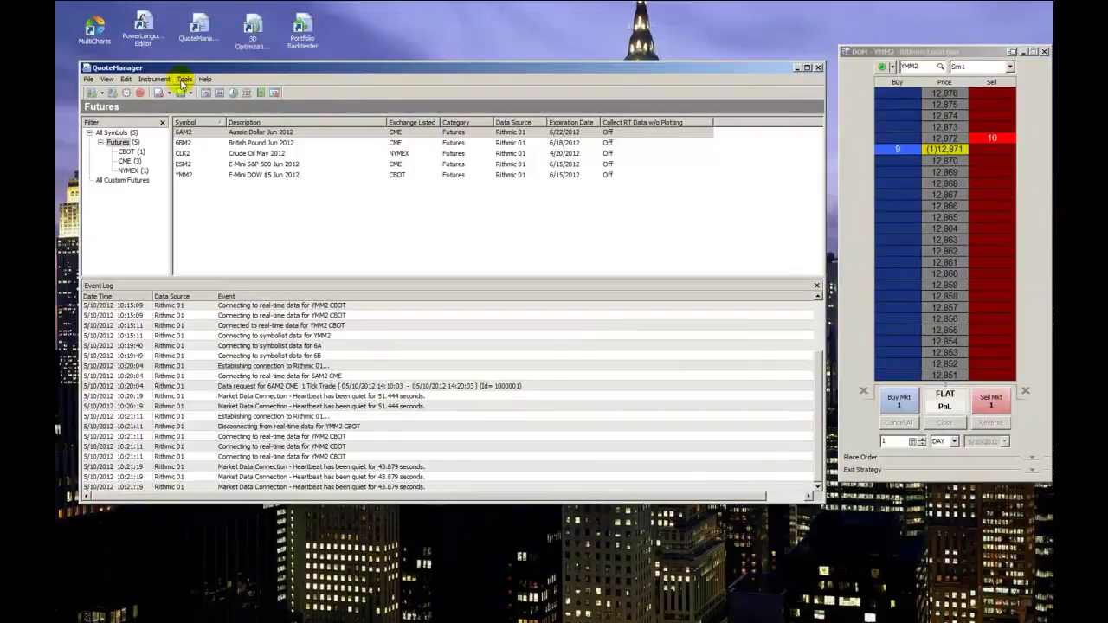
- Browse the Expiration Rules, selecting 15CalendarPriorPrevLastDay, then bring up the DOM's instrument Lookup
left_click(183, 80)
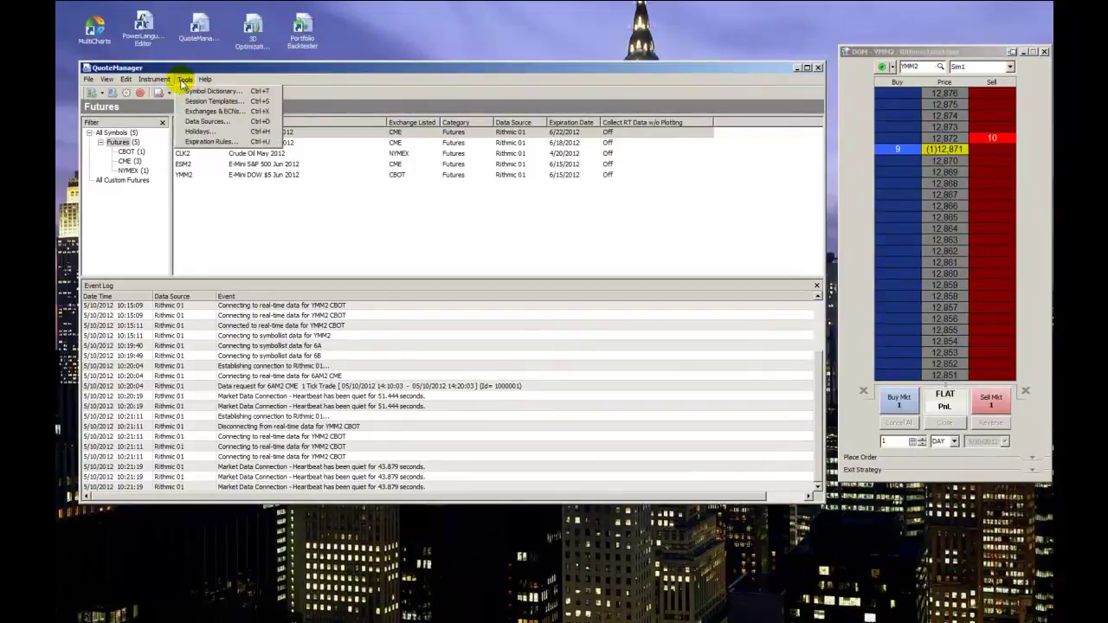
left_click(206, 143)
scroll(482, 345, "down", 1)
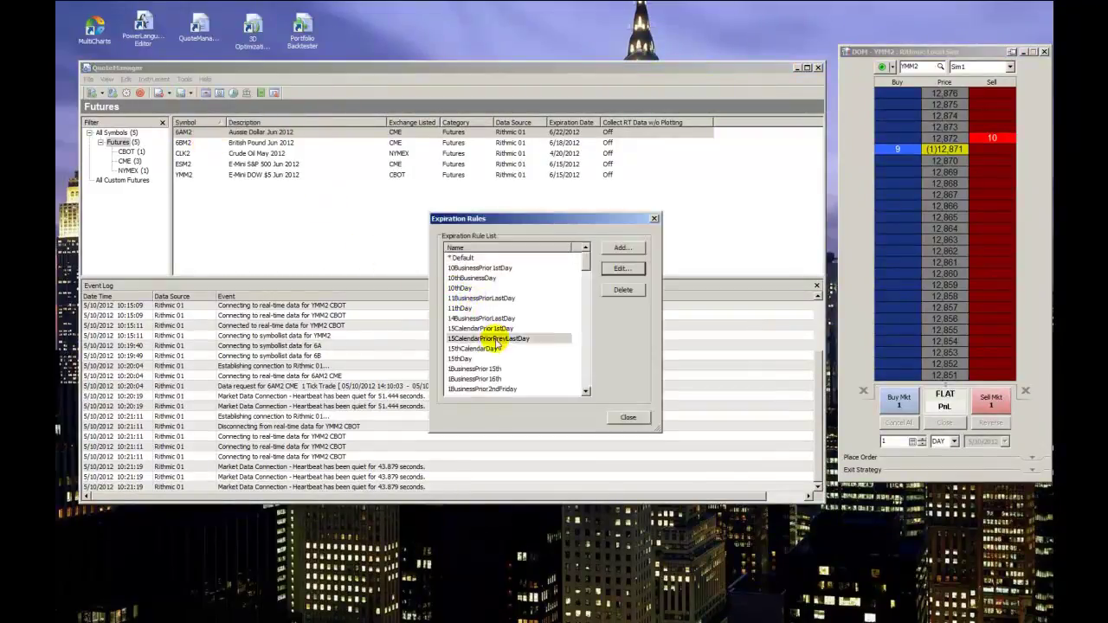
scroll(493, 384, "down", 15)
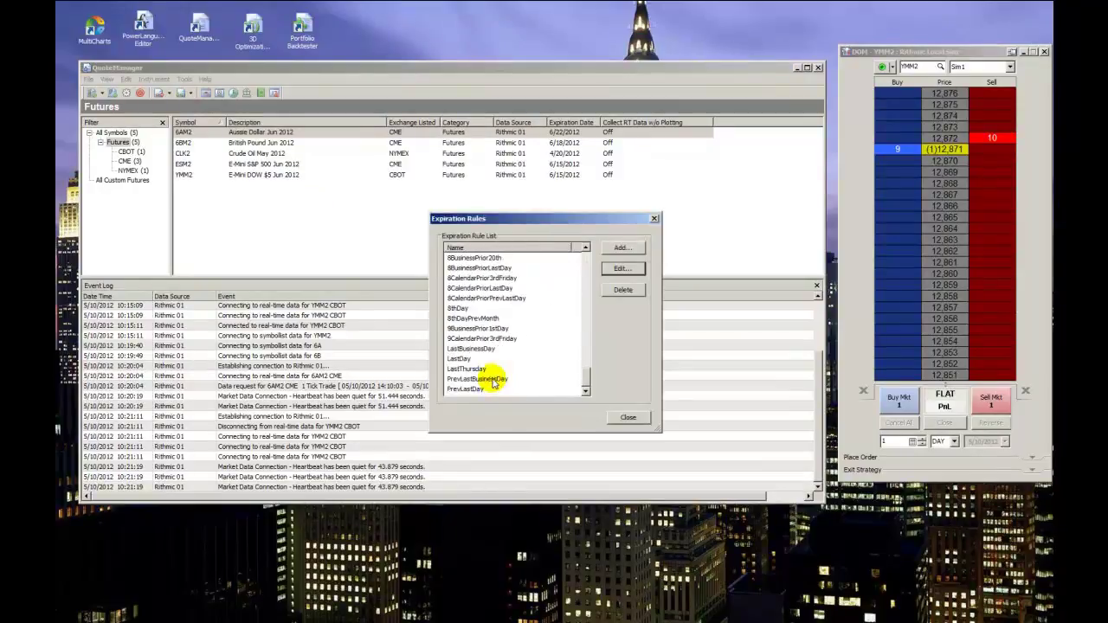
scroll(495, 379, "up", 15)
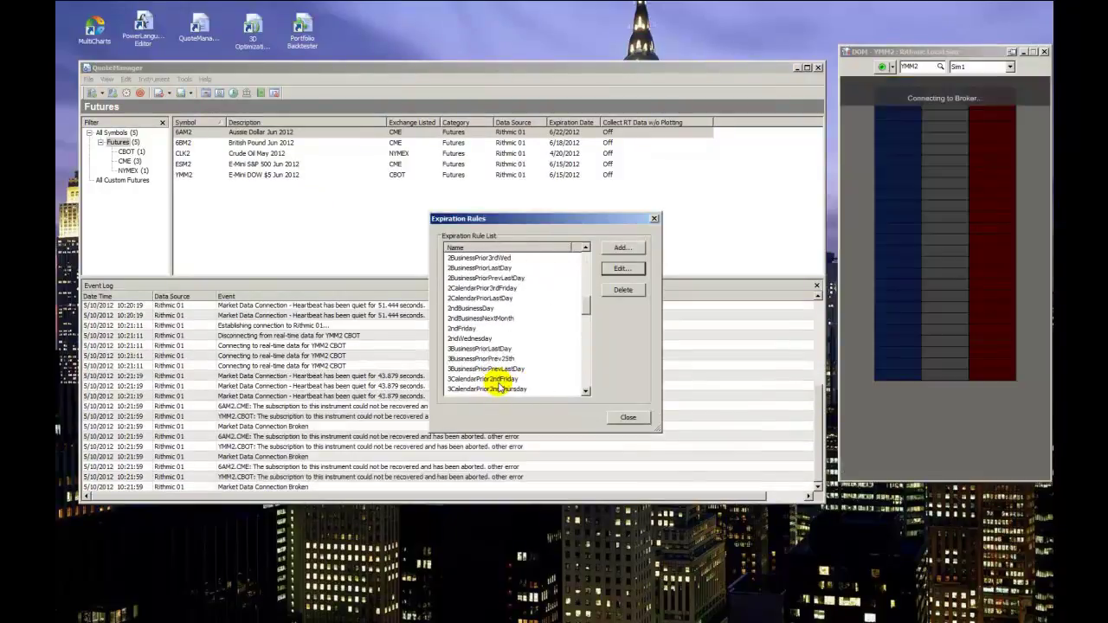
left_click(495, 338)
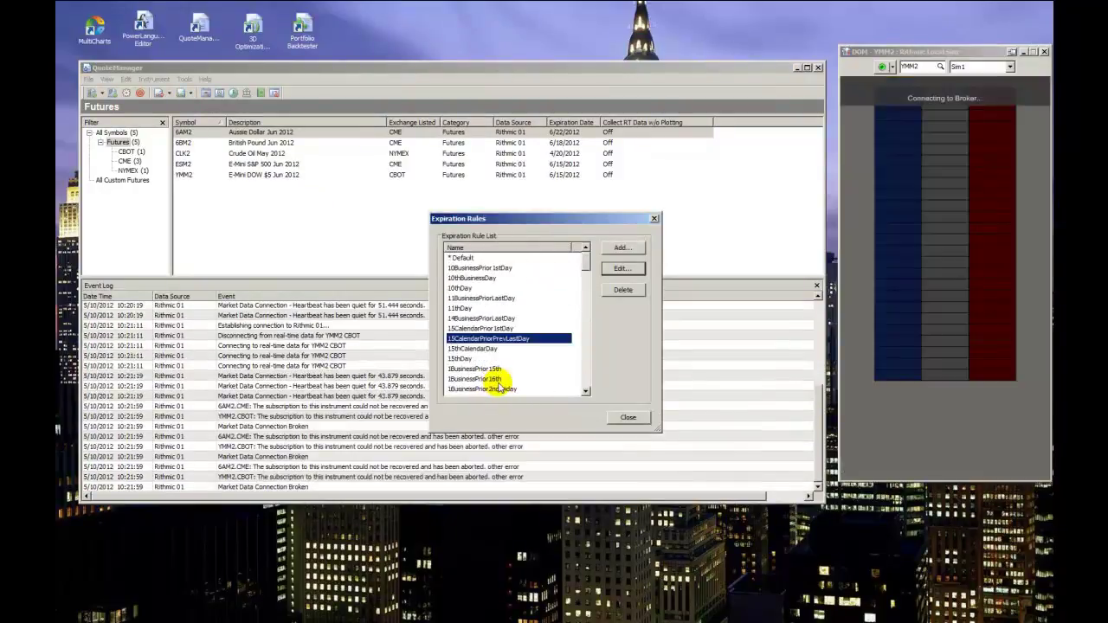
left_click(653, 218)
left_click(947, 70)
- Load 6AM2 into the DOM window and close the empty 6AM2 chart window
left_click(942, 69)
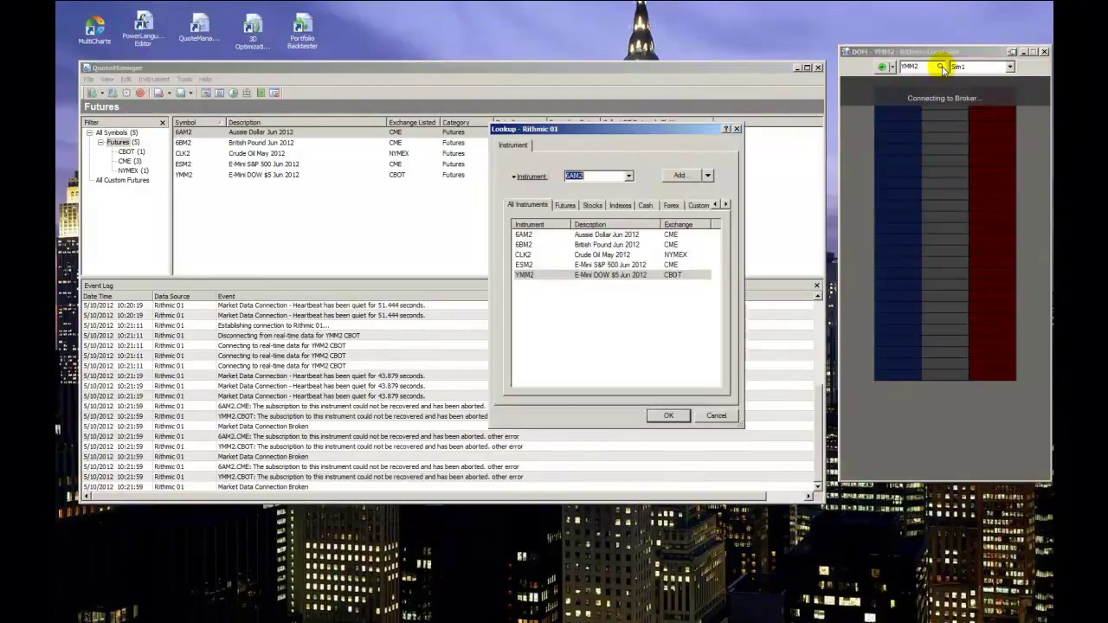
double_click(542, 238)
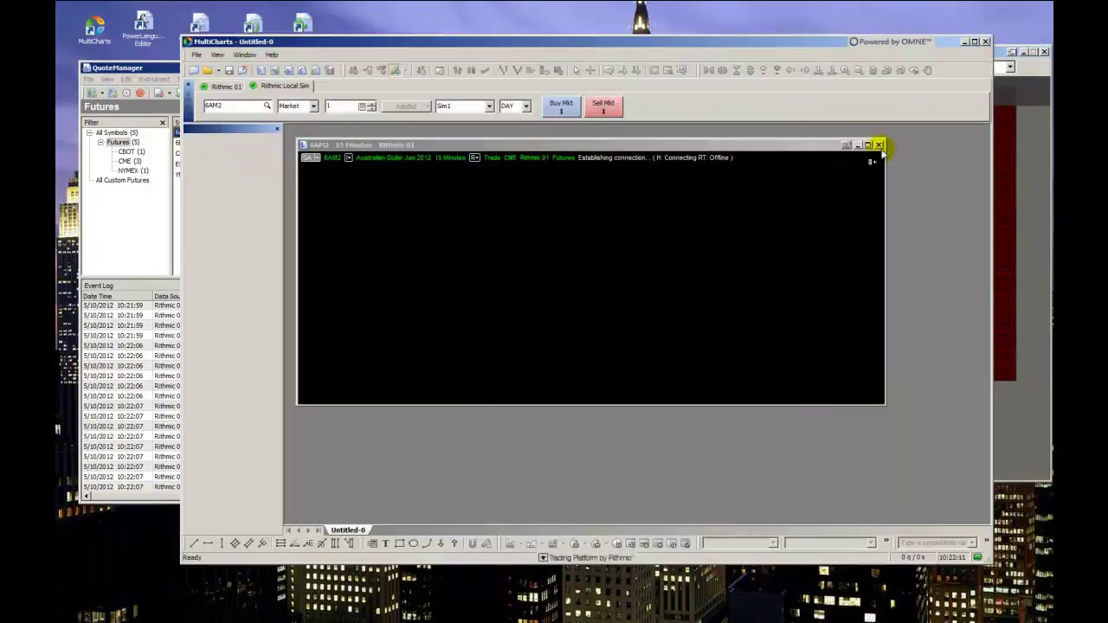
left_click(879, 144)
- Create a new chart window via File > New > Chart Window
left_click(197, 55)
mouse_move(320, 70)
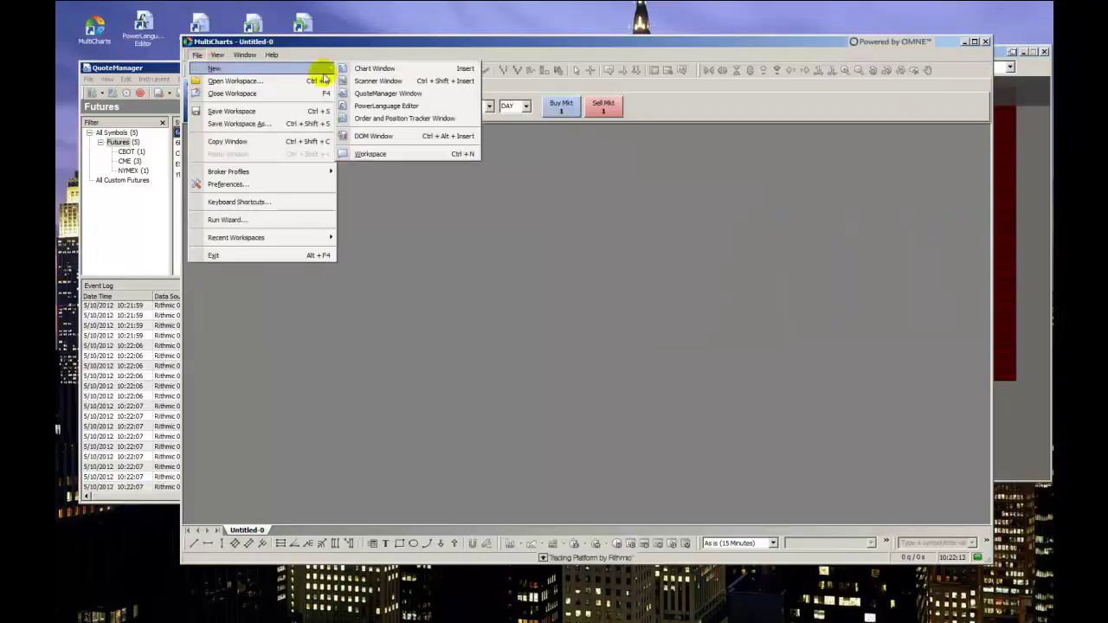
left_click(375, 69)
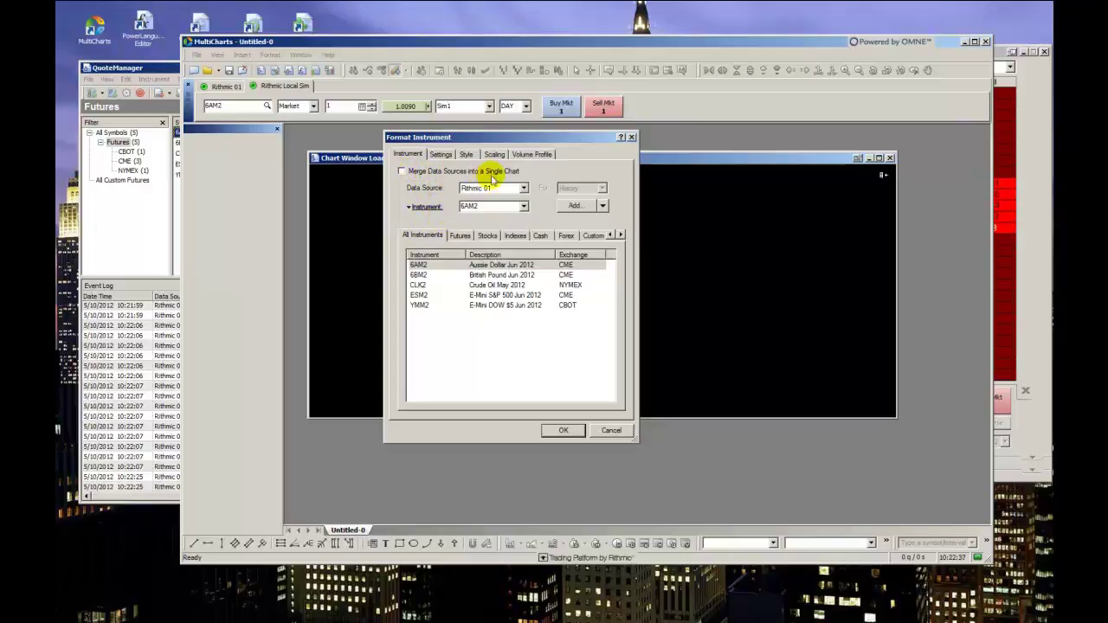
- Enable Merge Data Sources into a Single Chart with Rithmic 01 supplying History
left_click(402, 172)
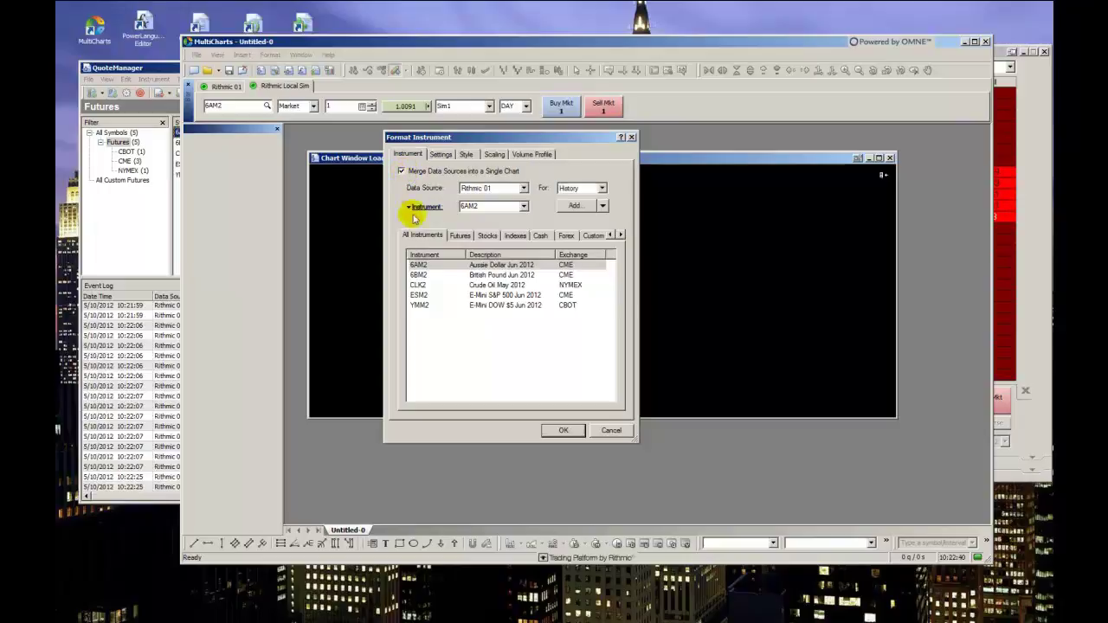
left_click(585, 191)
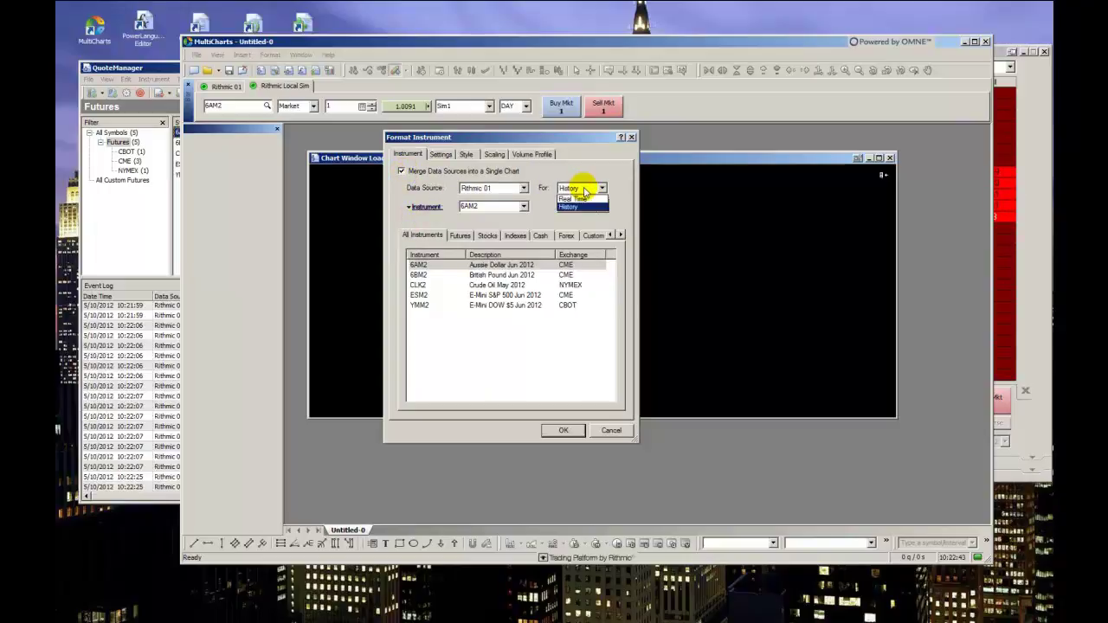
left_click(576, 206)
left_click(510, 190)
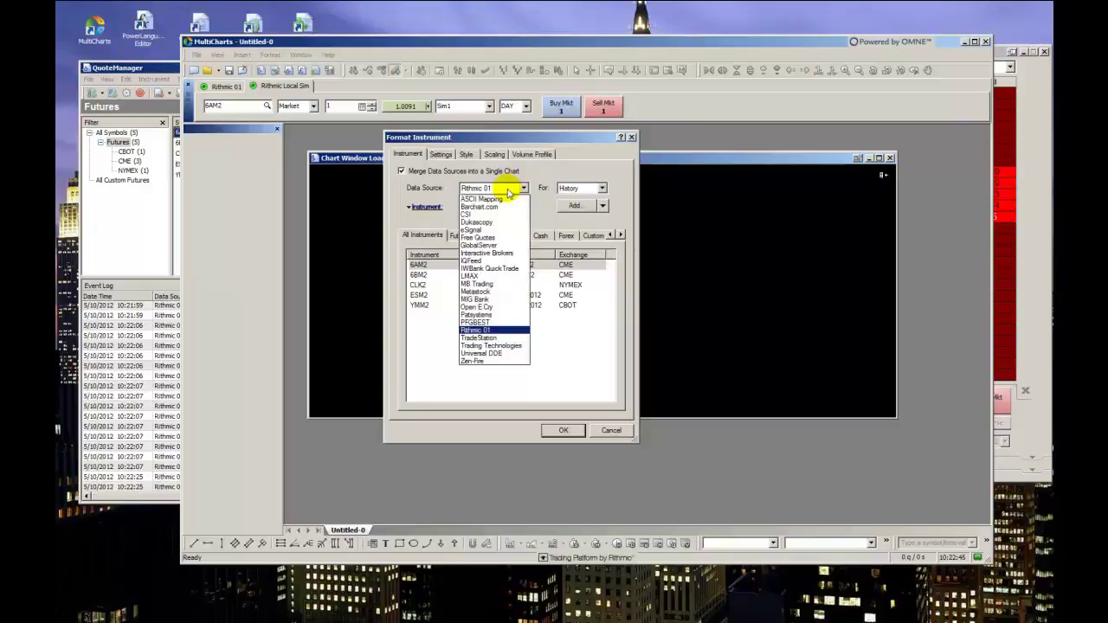
left_click(509, 191)
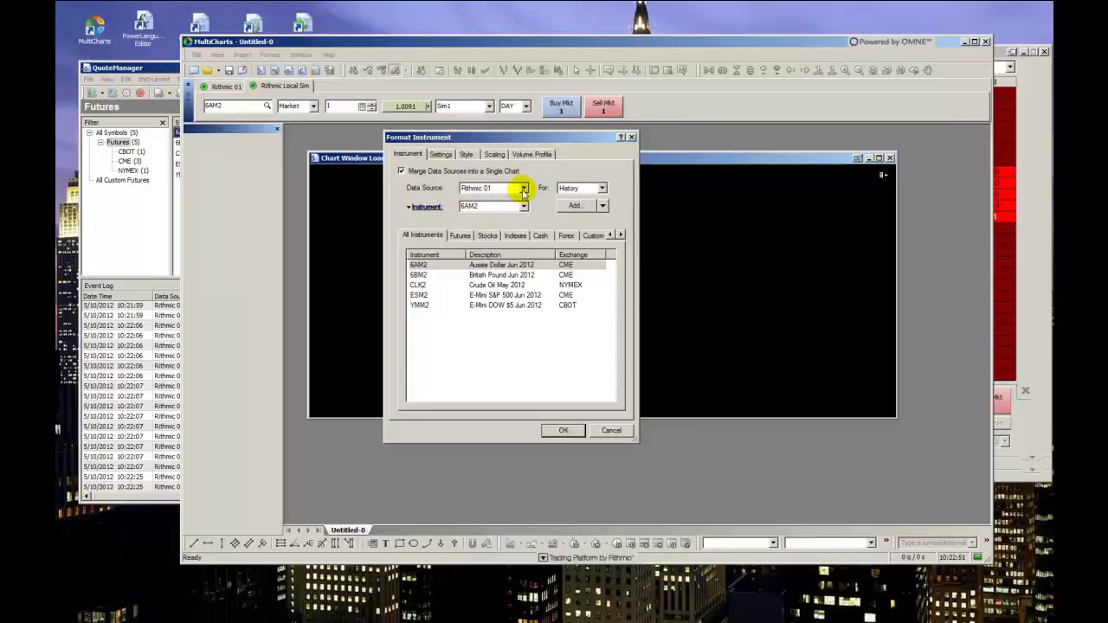
left_click(523, 189)
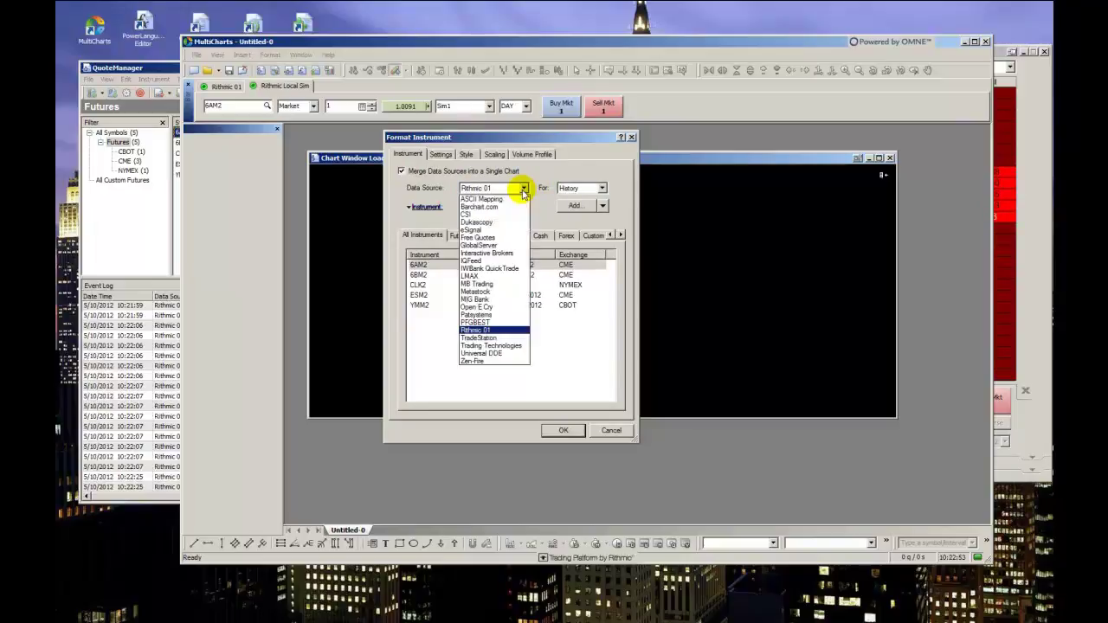
left_click(523, 192)
- Switch the Rithmic 01 source between History and Real Time, then discard Format Instrument
left_click(575, 188)
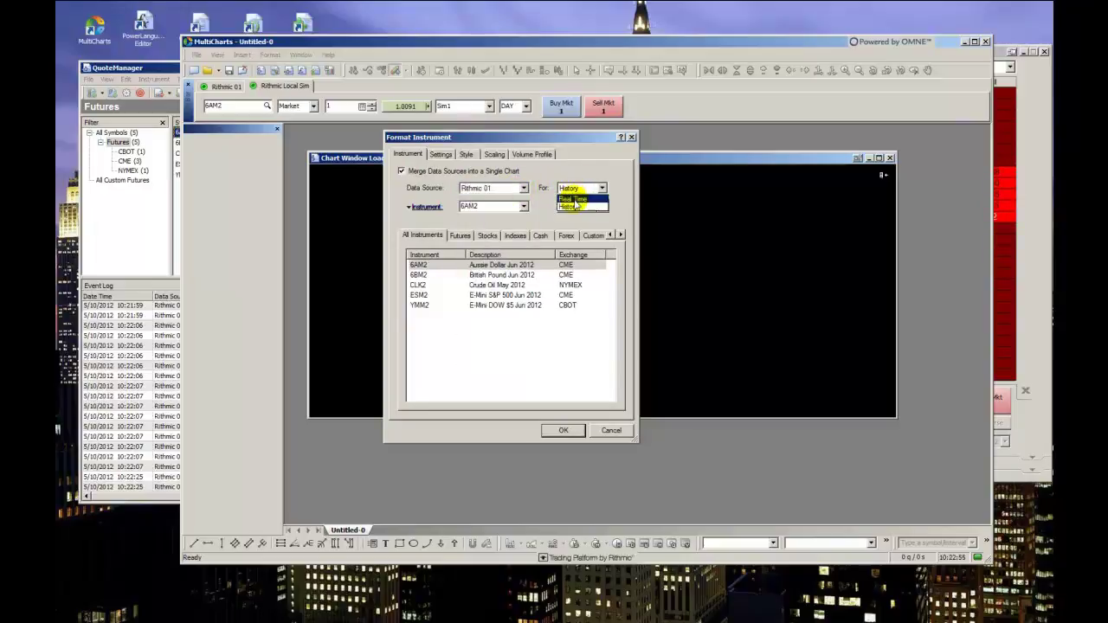
left_click(575, 205)
left_click(576, 189)
left_click(576, 206)
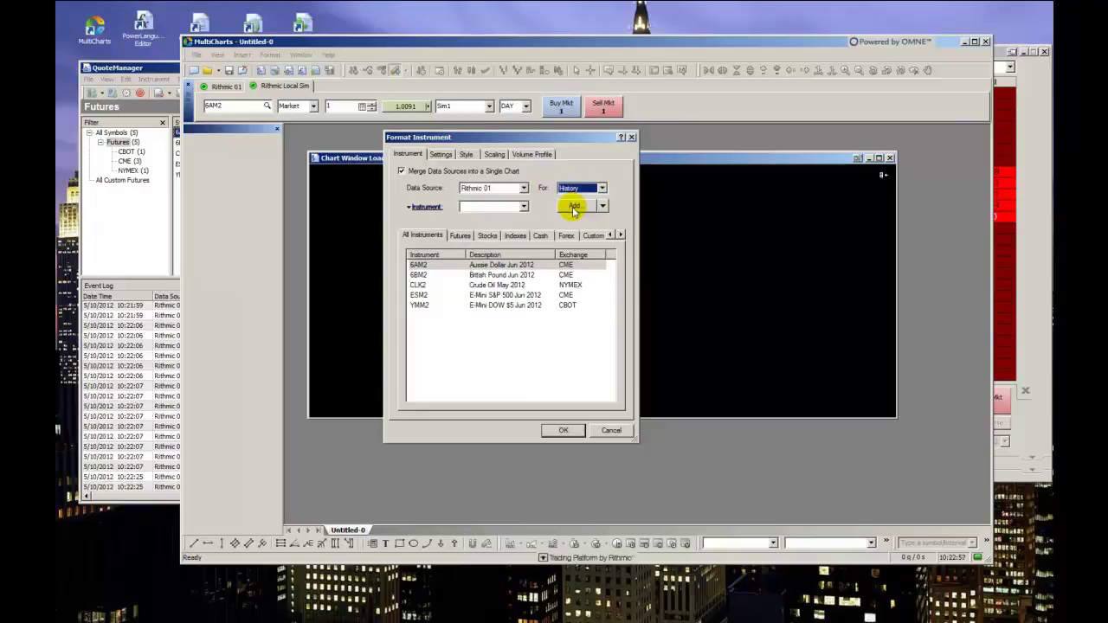
left_click(578, 189)
left_click(576, 199)
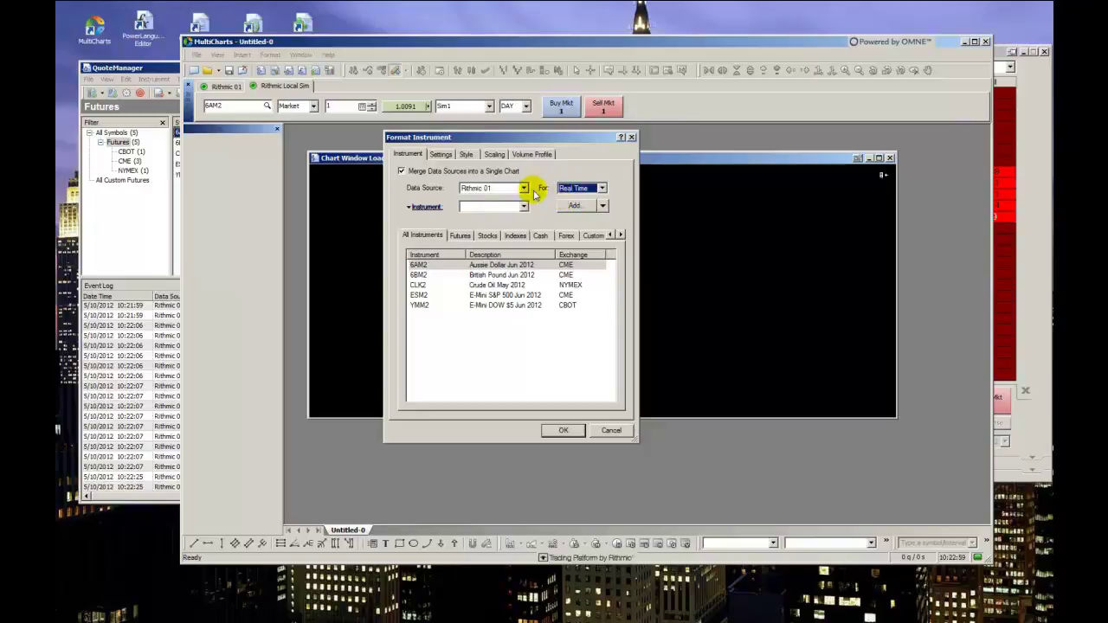
left_click(633, 139)
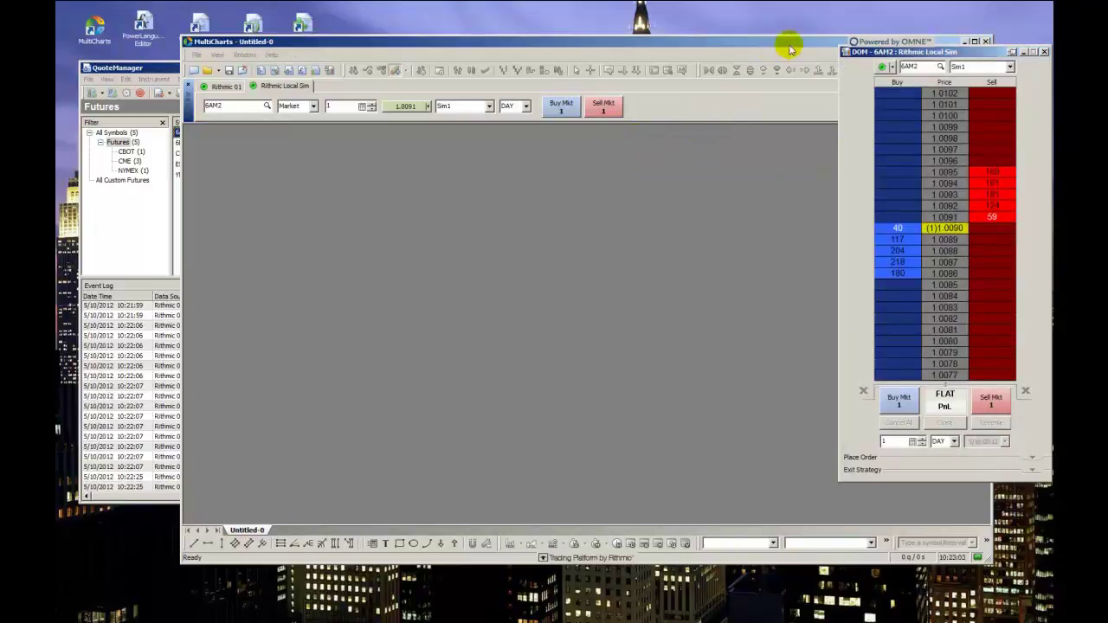
- Move MultiCharts aside, bring QuoteManager forward and open its File > Map ASCII dialog
left_click_drag(787, 43, 711, 130)
left_click_drag(708, 69, 750, 62)
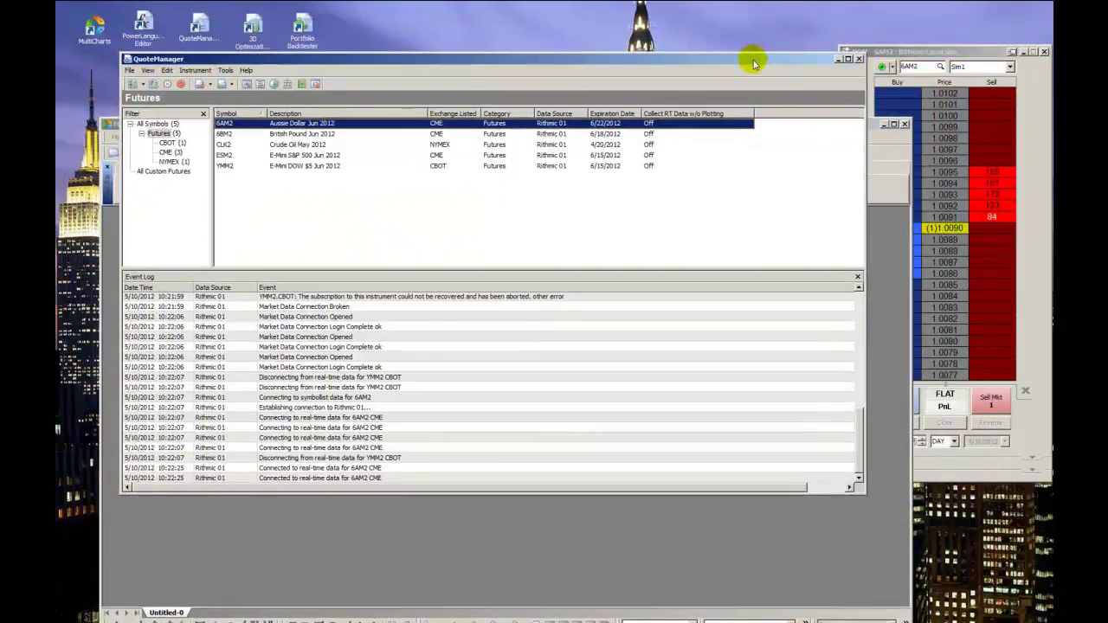
left_click(168, 72)
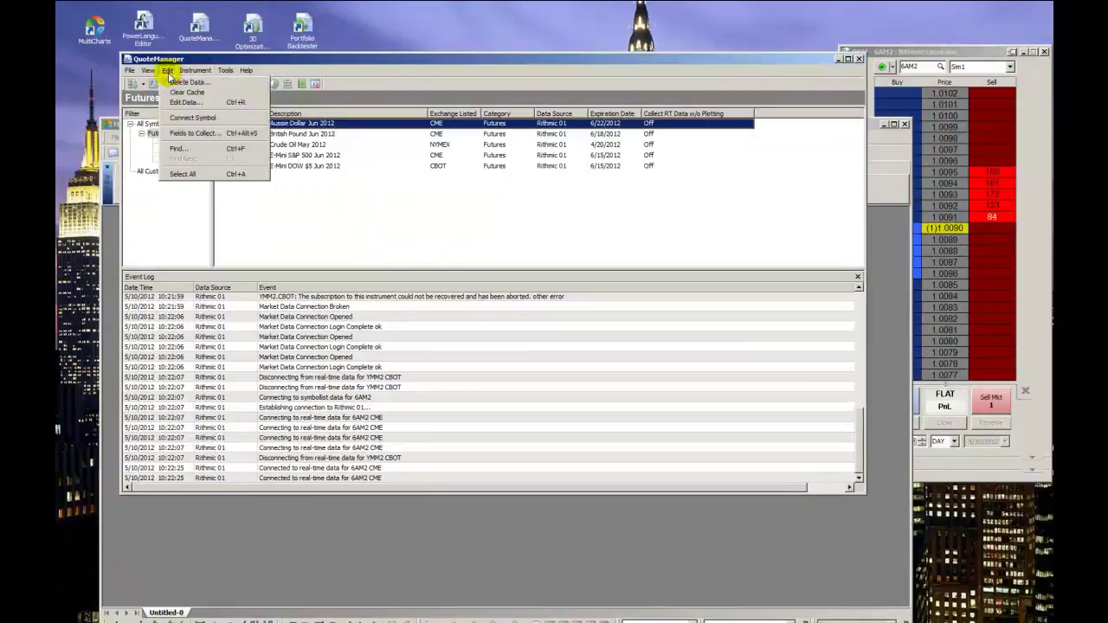
mouse_move(196, 75)
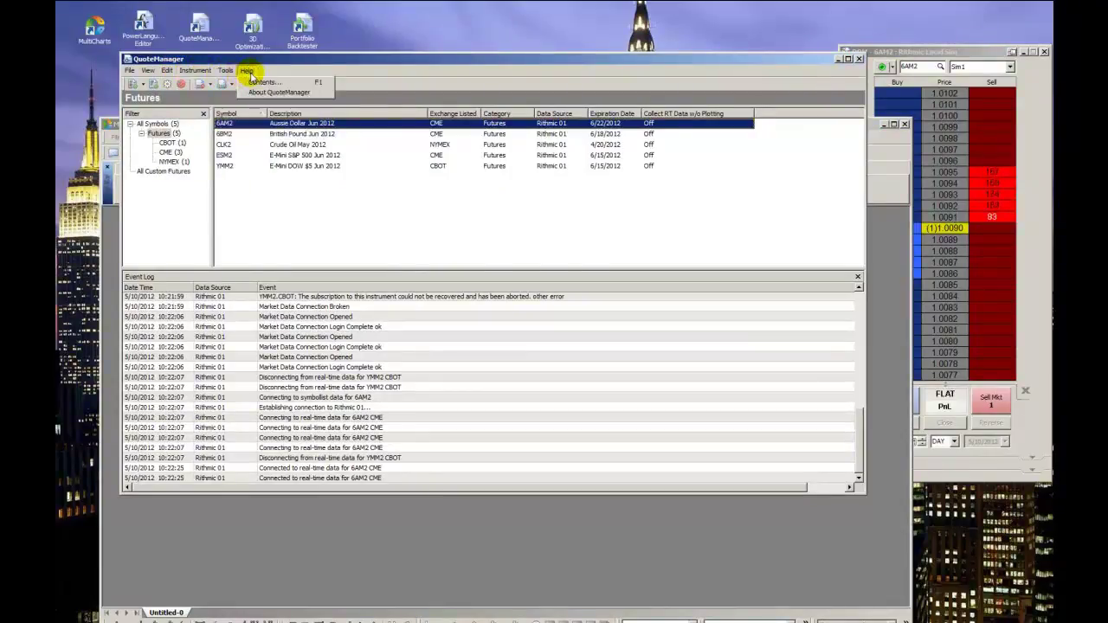
mouse_move(151, 76)
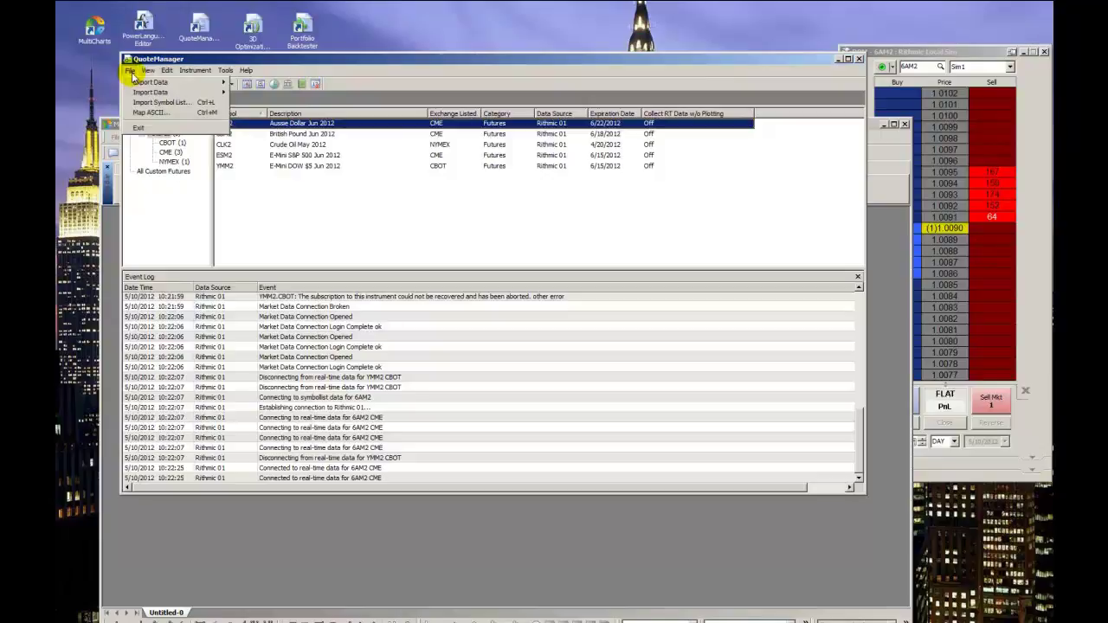
left_click(148, 113)
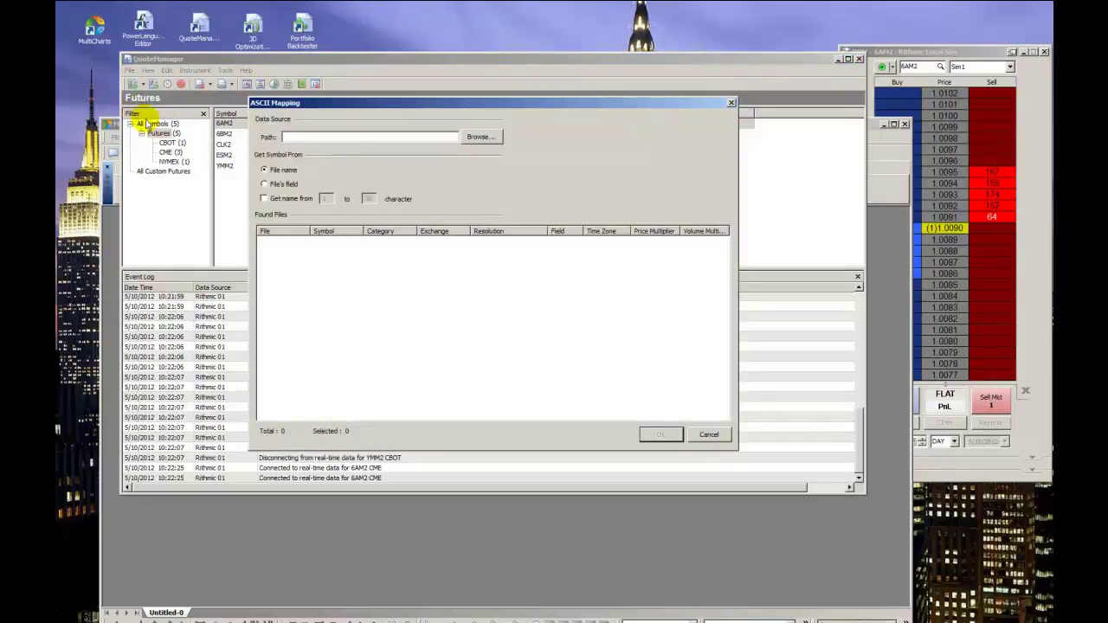